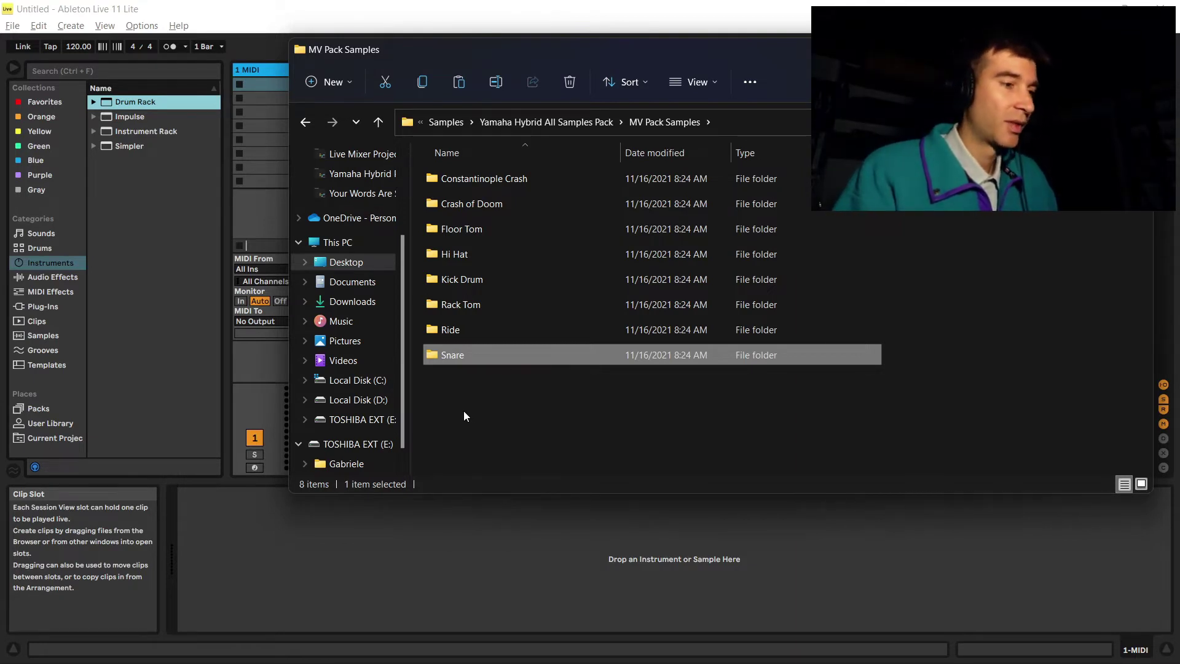
Step: Open the Snare > Centre folder, look over its V1–V16 samples, and return to Ableton
{"action": "double_click", "coordinate": [462, 360]}
{"action": "left_click", "coordinate": [457, 181]}
{"action": "double_click", "coordinate": [457, 182]}
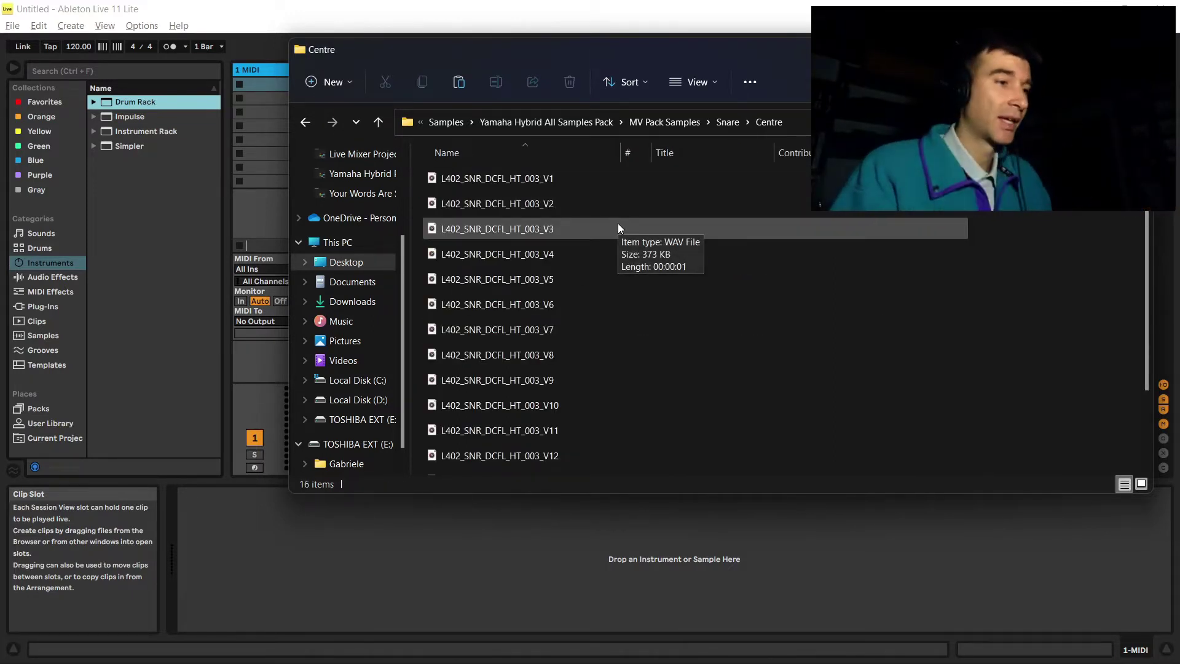
{"action": "scroll", "coordinate": [572, 285], "scroll_direction": "down", "scroll_amount": 2}
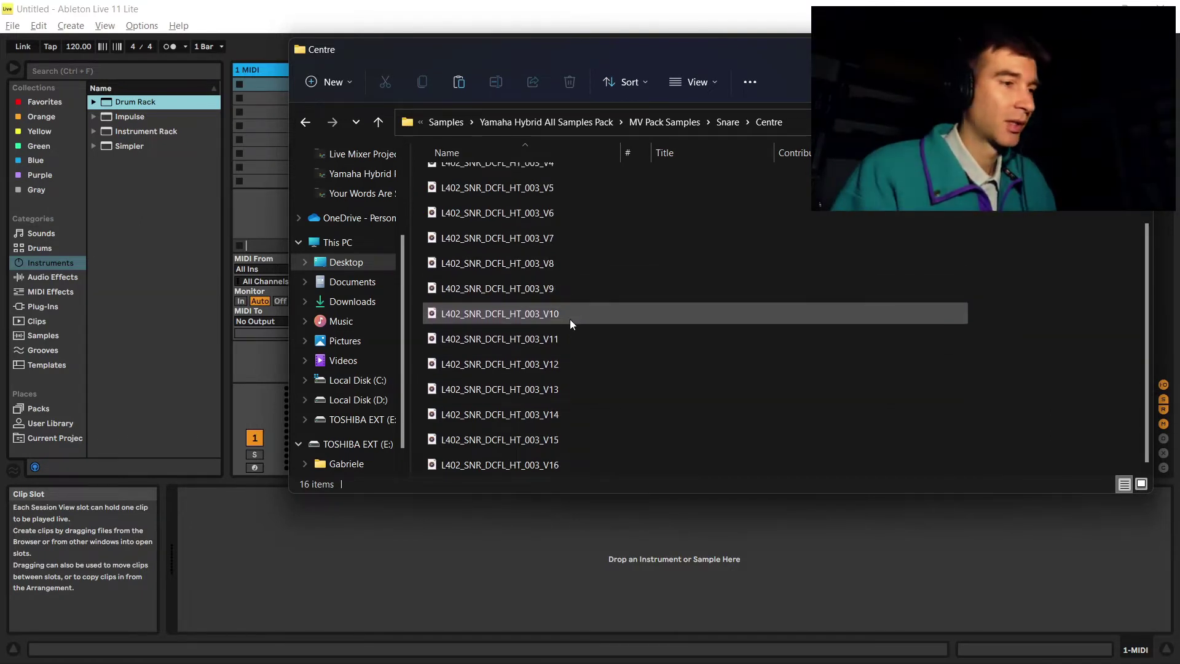
{"action": "scroll", "coordinate": [570, 321], "scroll_direction": "up", "scroll_amount": 2}
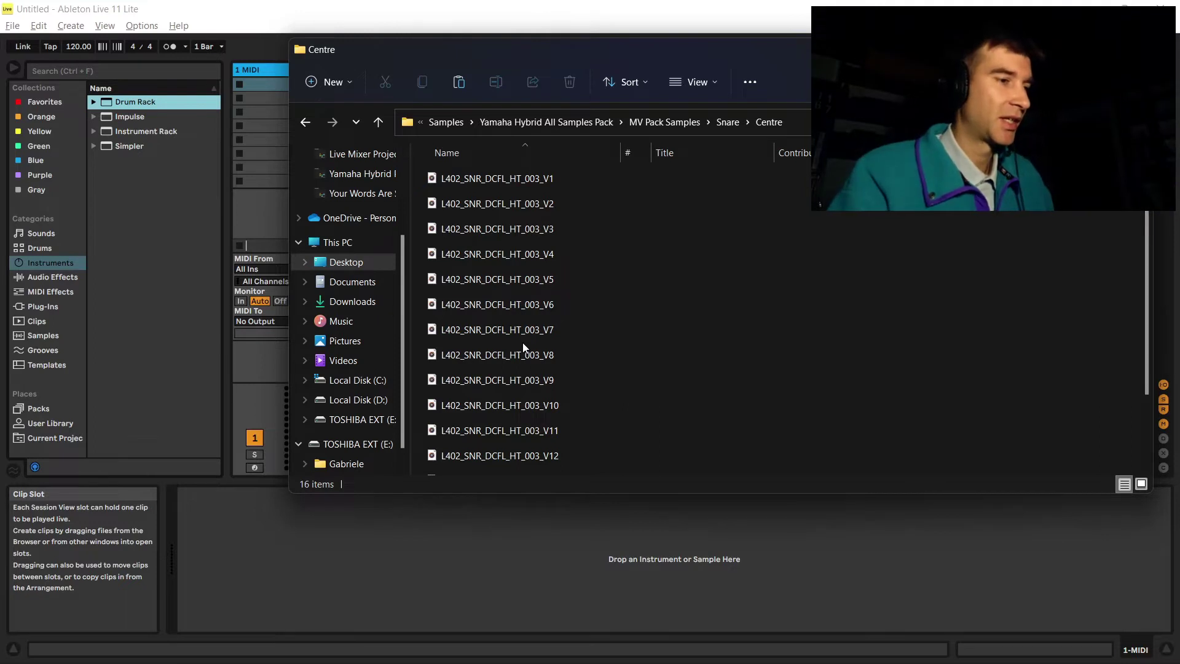
{"action": "scroll", "coordinate": [523, 348], "scroll_direction": "down", "scroll_amount": 2}
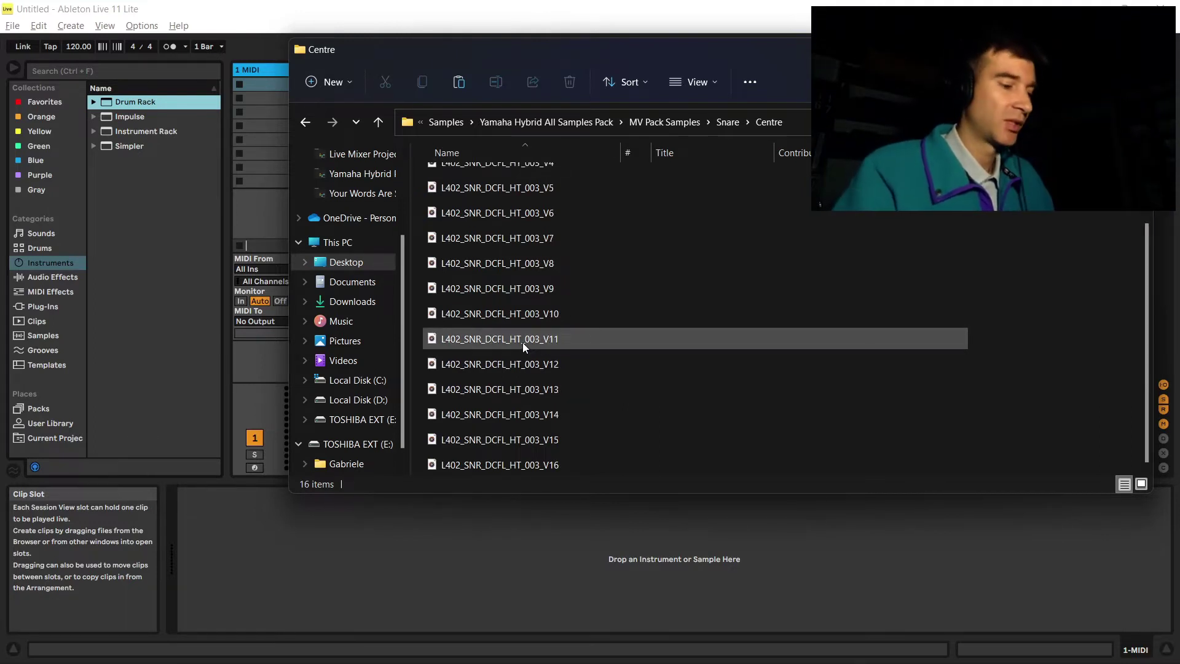
{"action": "key", "text": "alt+Tab"}
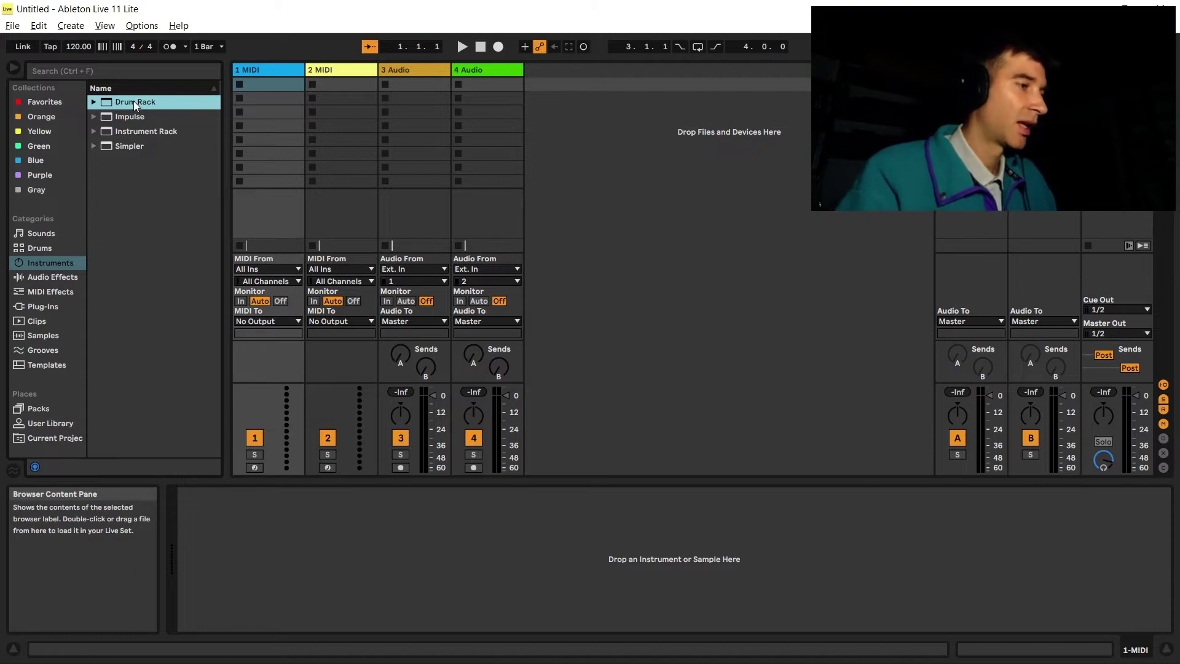
Step: Load a Drum Rack onto MIDI track 1 and put an empty Simpler on pad D1
{"action": "left_click_drag", "start_coordinate": [136, 103], "coordinate": [256, 69]}
{"action": "left_click", "coordinate": [135, 150]}
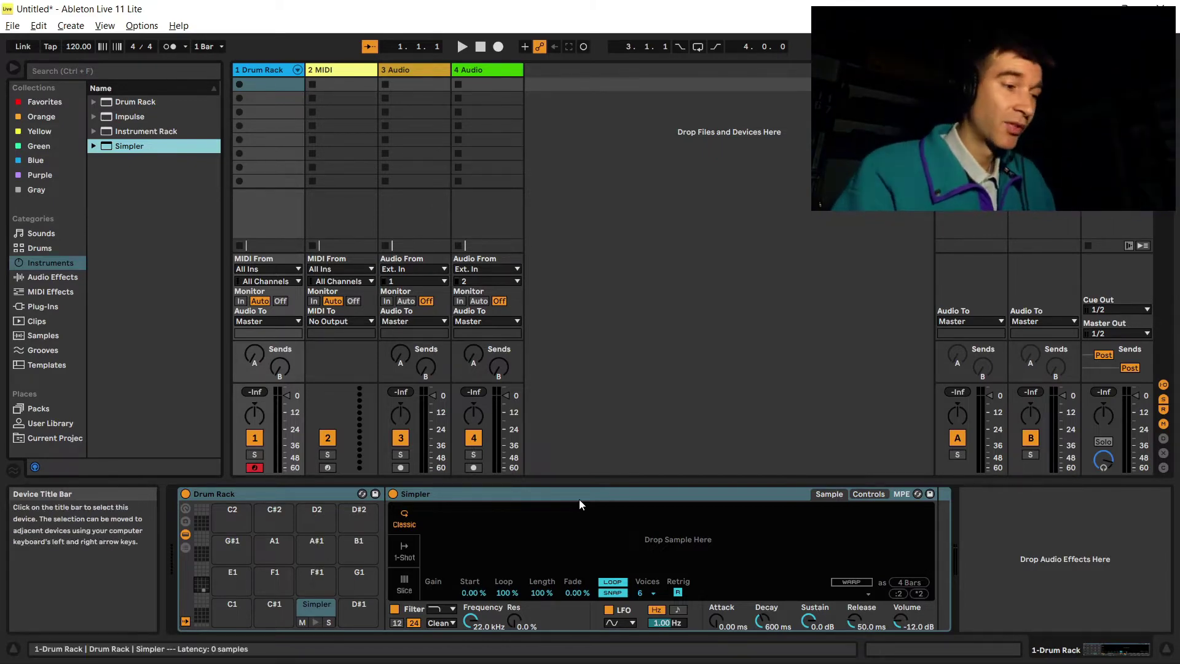
{"action": "key", "text": "alt+Tab"}
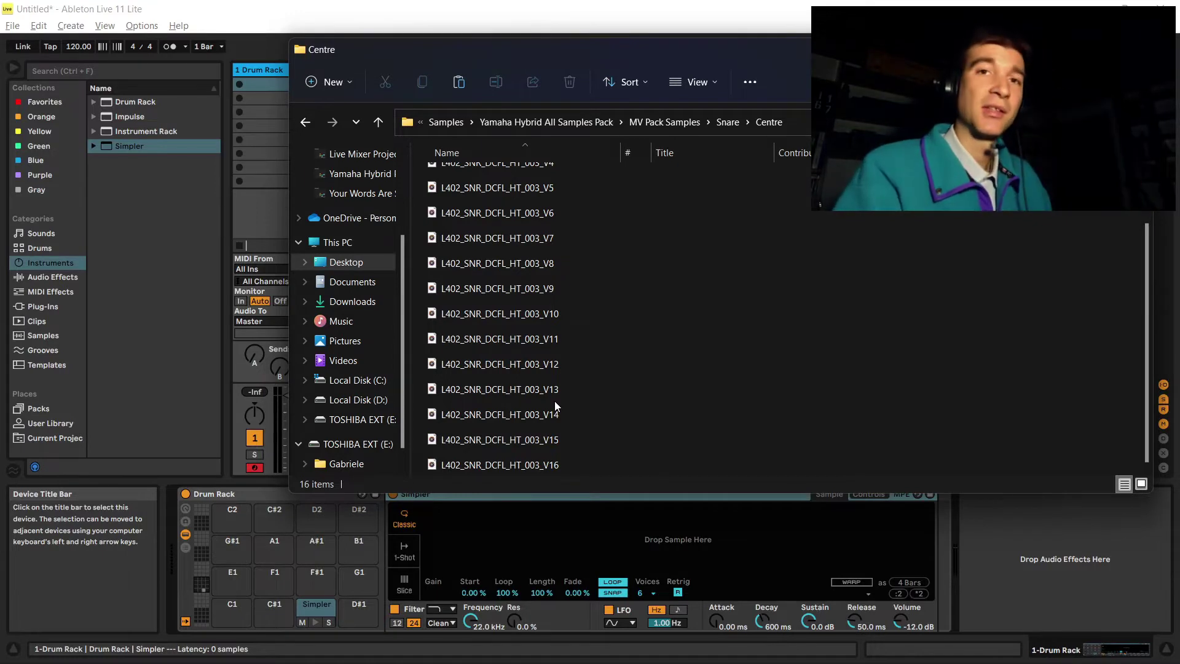
{"action": "key", "text": "alt+Tab"}
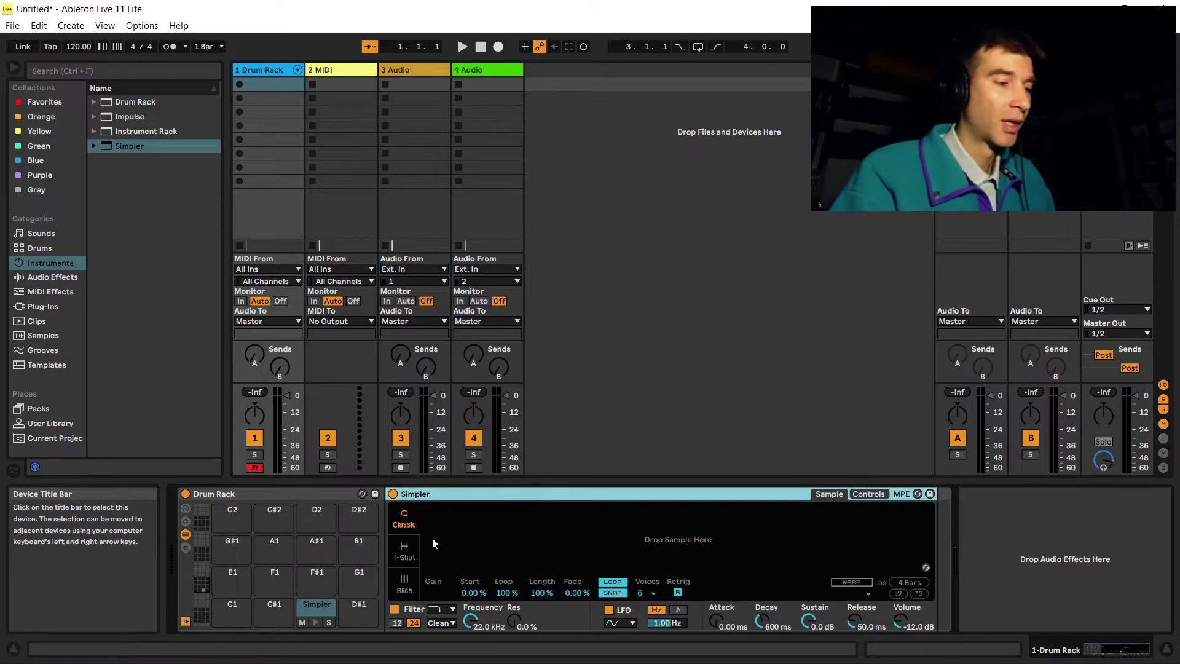
Step: Swap pad D1's Simpler for an empty Instrument Rack and reveal its chain list
{"action": "left_click", "coordinate": [311, 605]}
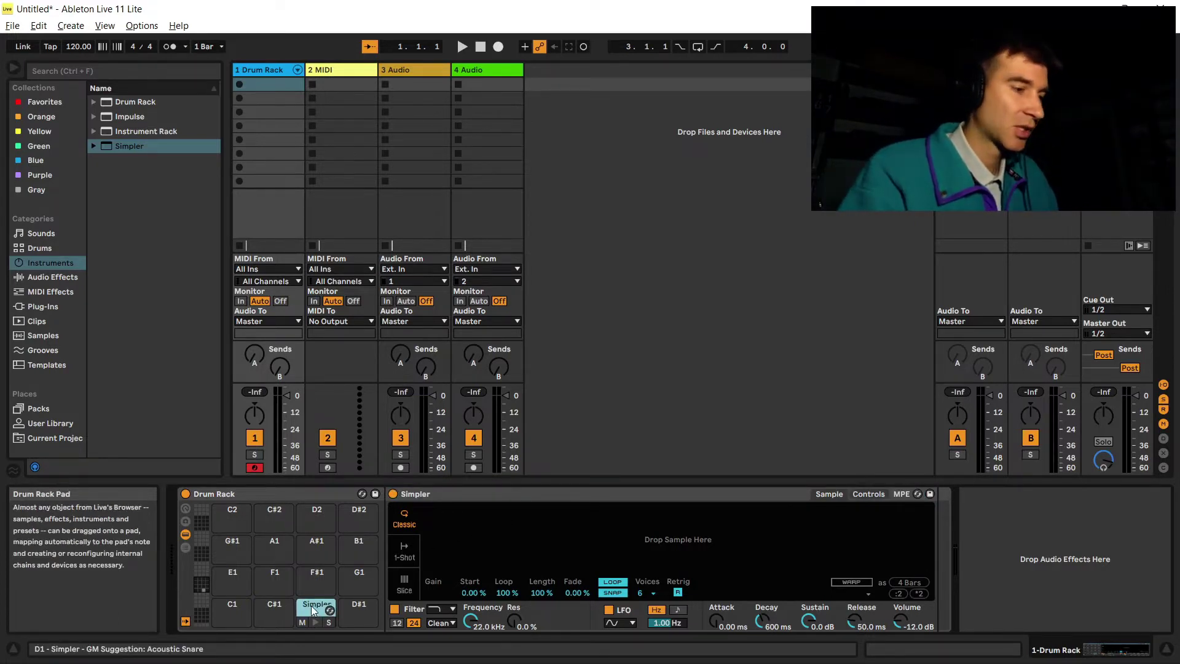
{"action": "key", "text": "Delete"}
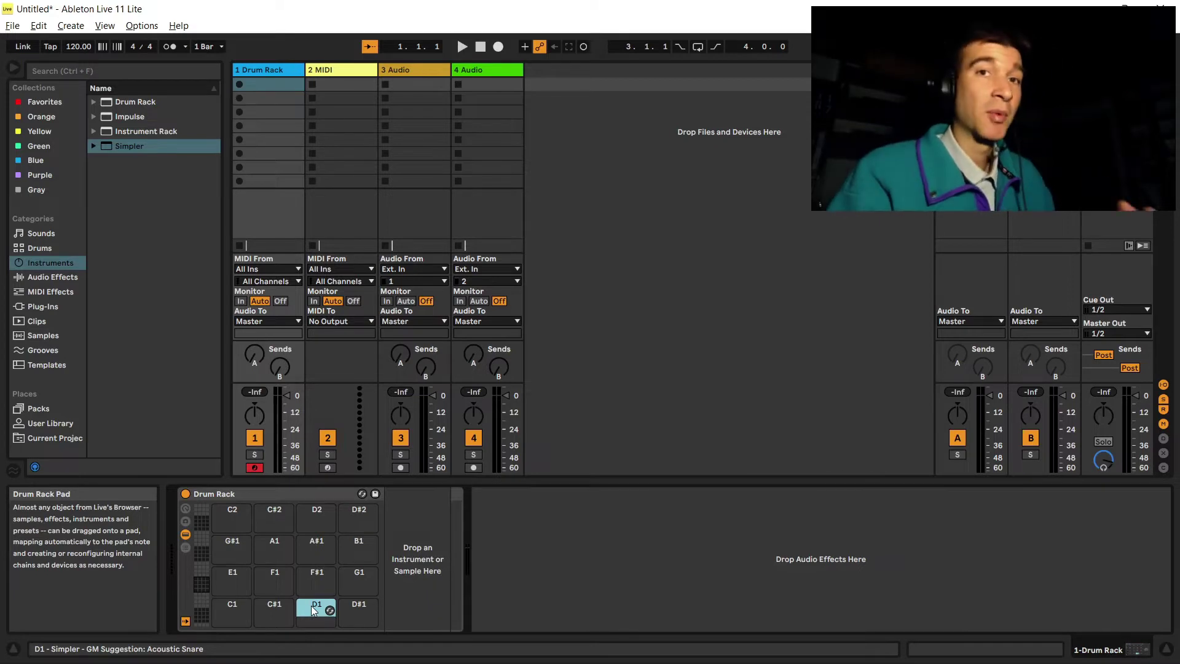
{"action": "left_click", "coordinate": [138, 132]}
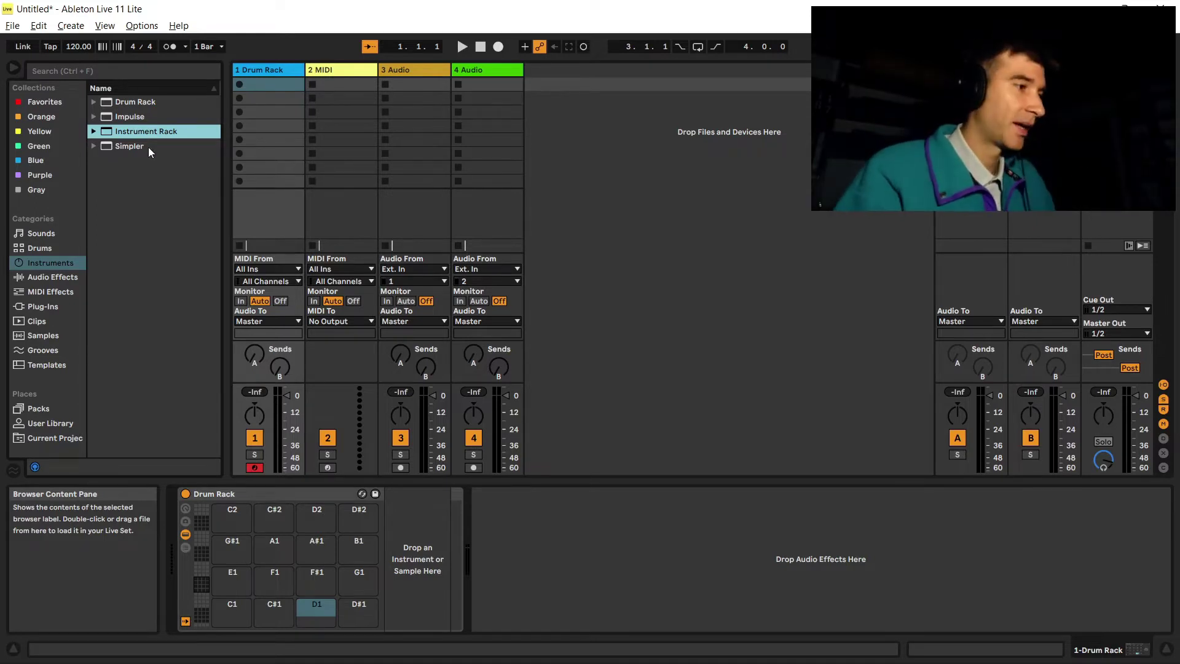
{"action": "left_click", "coordinate": [311, 605]}
{"action": "left_click_drag", "start_coordinate": [311, 605], "coordinate": [311, 605]}
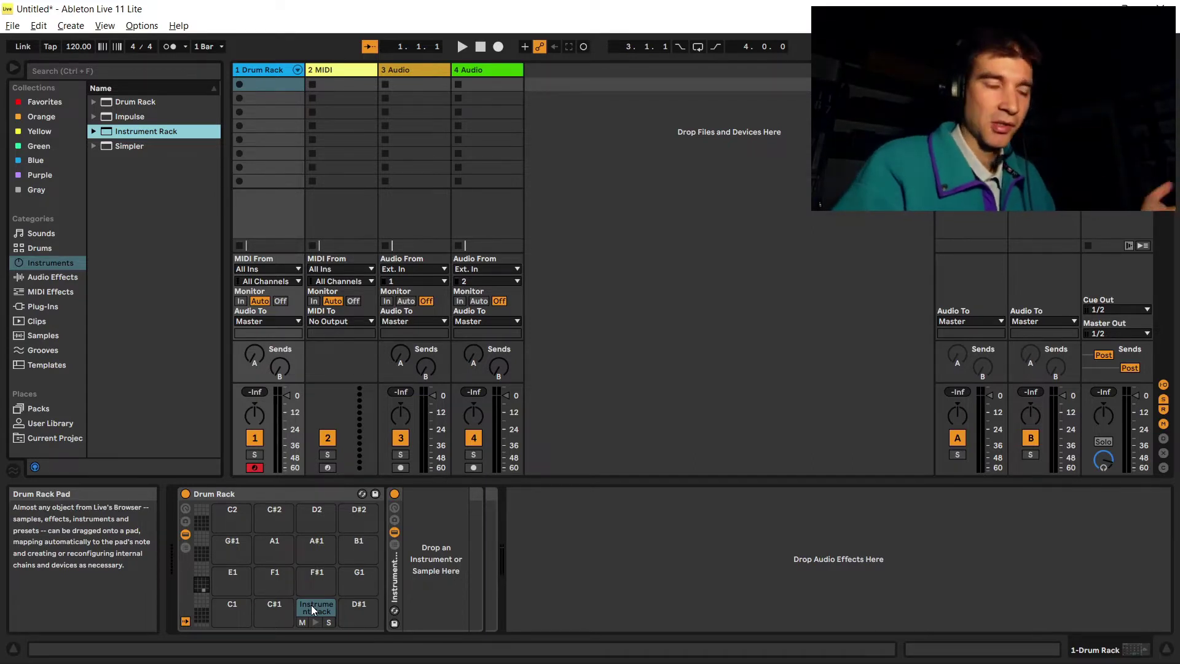
{"action": "left_click", "coordinate": [393, 546]}
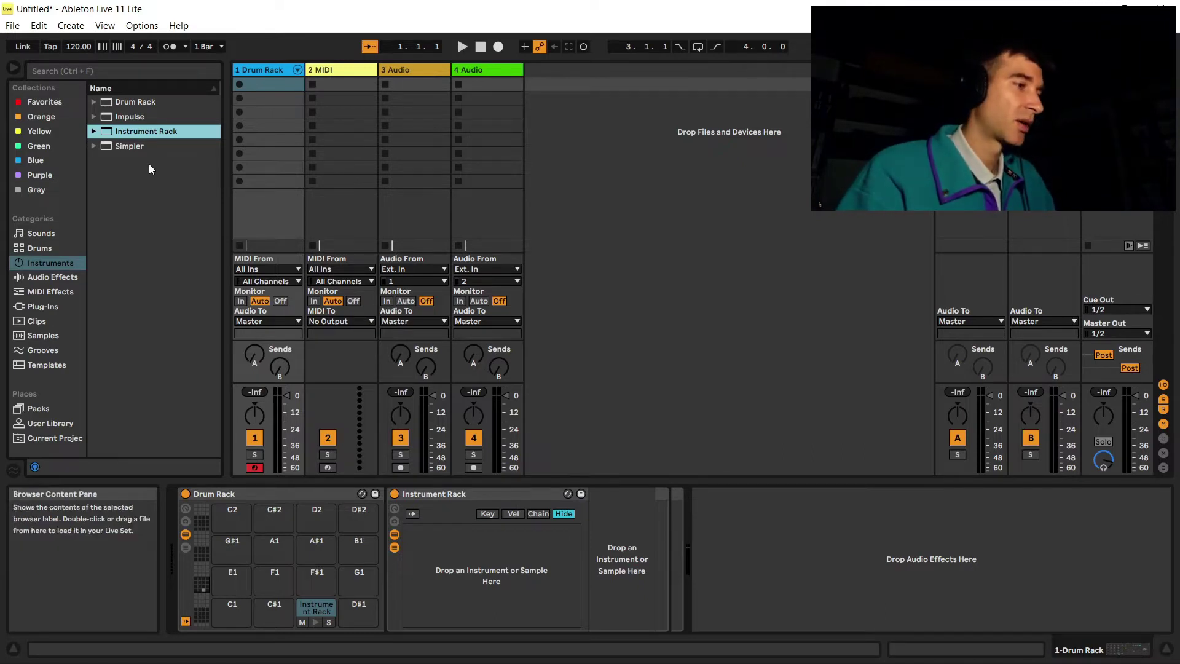
Step: Drop a Simpler into the D1 Instrument Rack's chain list as its first chain
{"action": "left_click", "coordinate": [132, 148]}
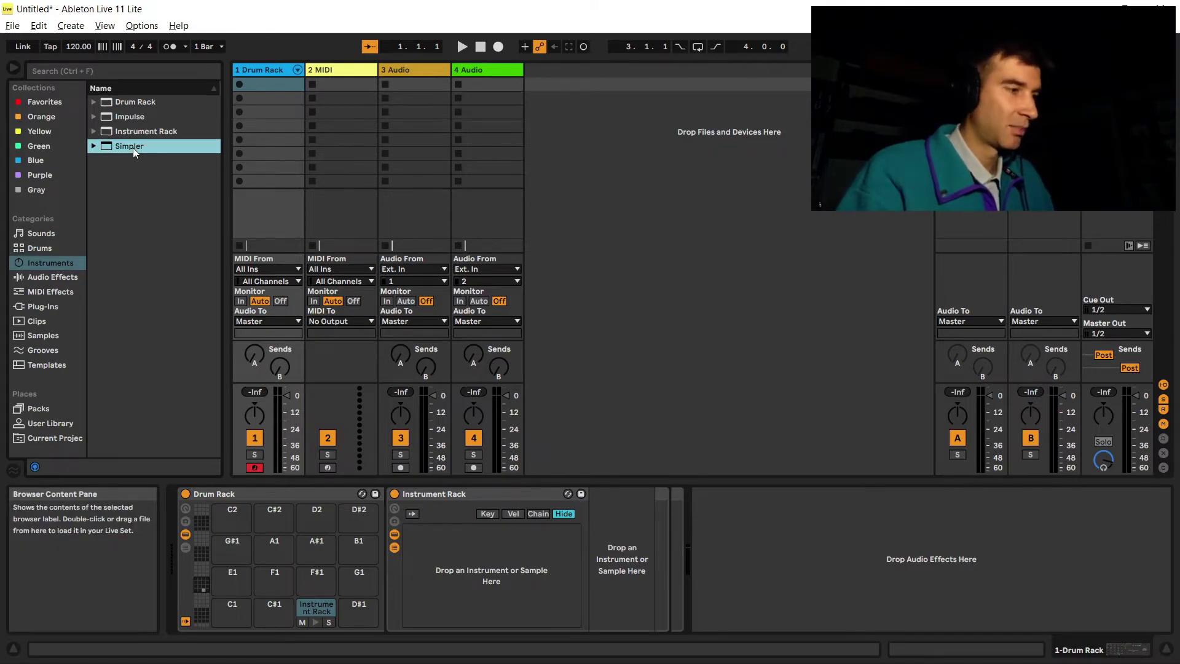
{"action": "left_click_drag", "start_coordinate": [133, 148], "coordinate": [479, 543]}
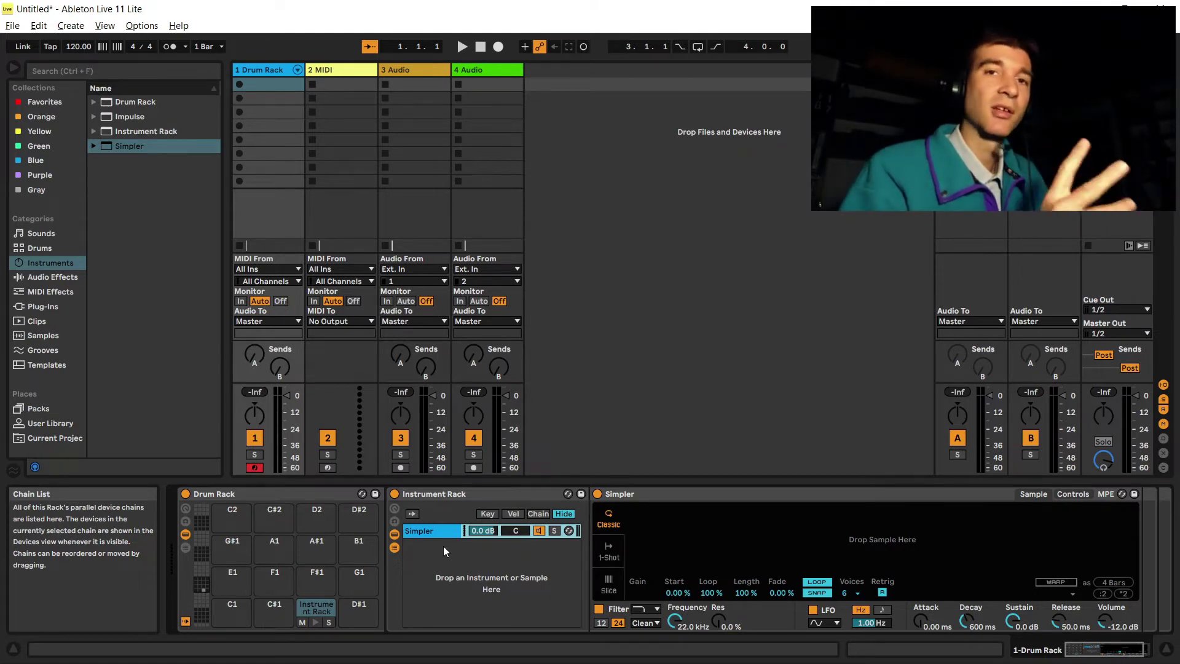
{"action": "key", "text": "alt+Tab"}
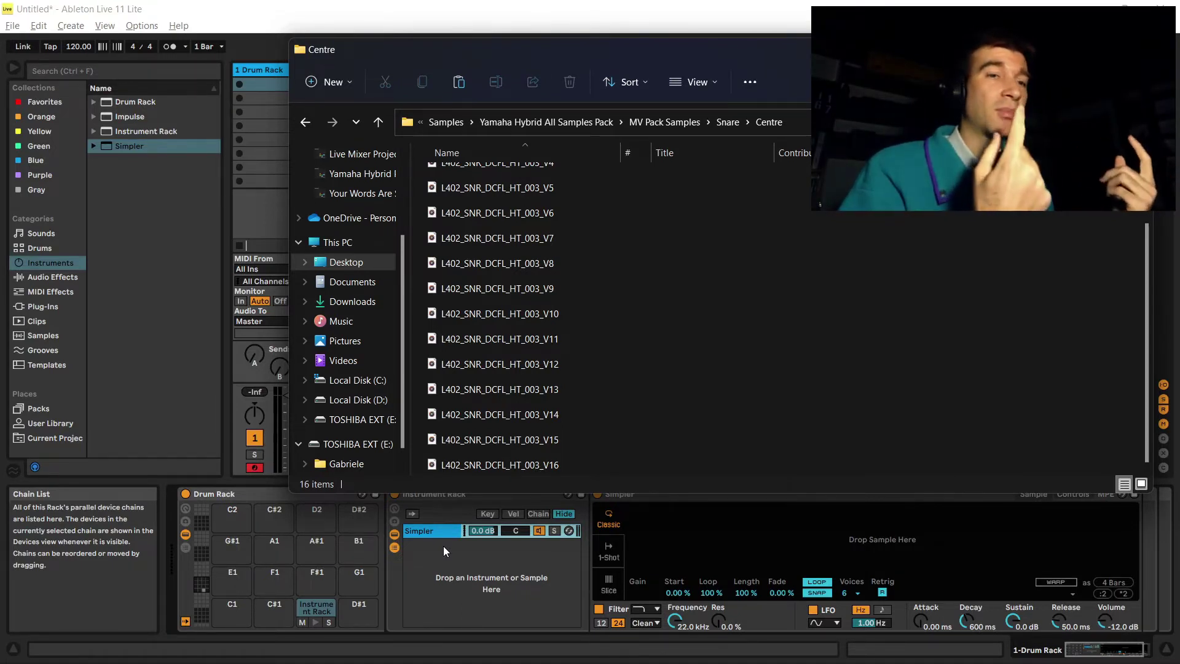
{"action": "left_click", "coordinate": [444, 546]}
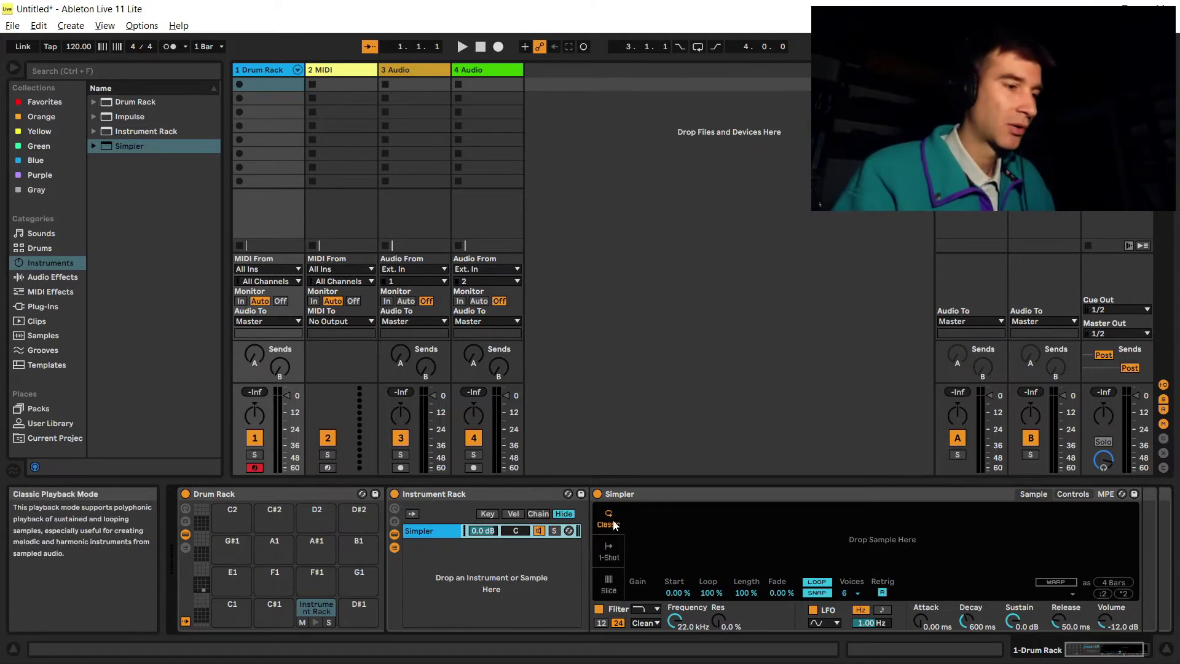
Step: Switch the chain's Simpler to 1-Shot playback, then back to Classic
{"action": "left_click", "coordinate": [608, 547]}
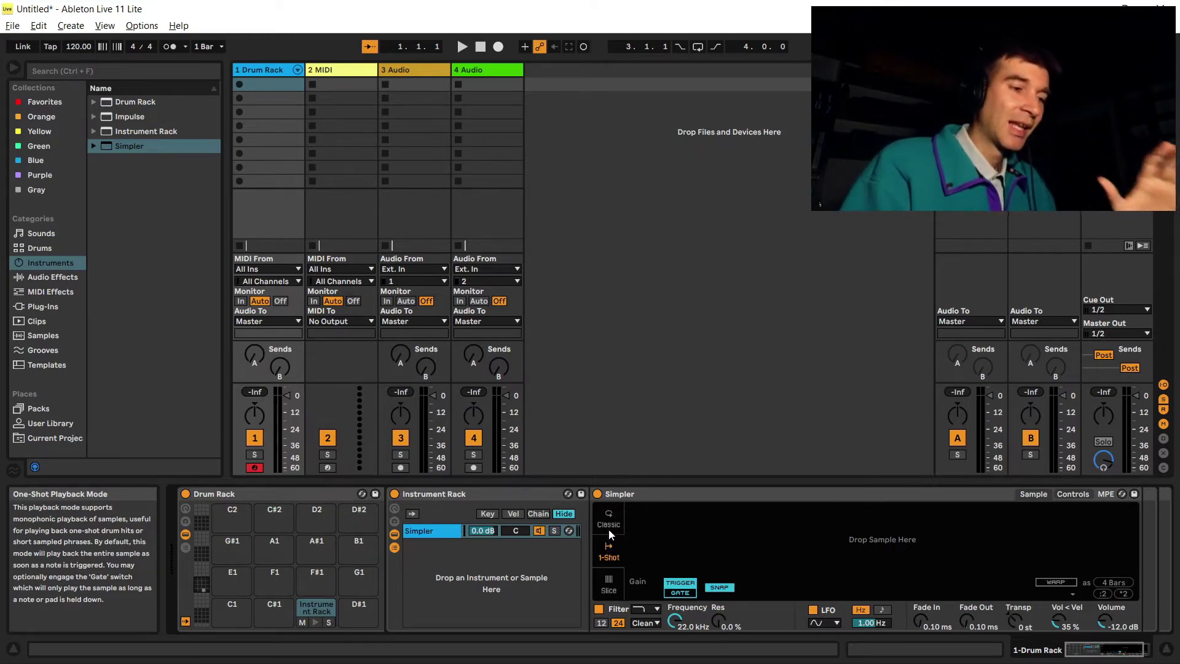
{"action": "left_click", "coordinate": [612, 524]}
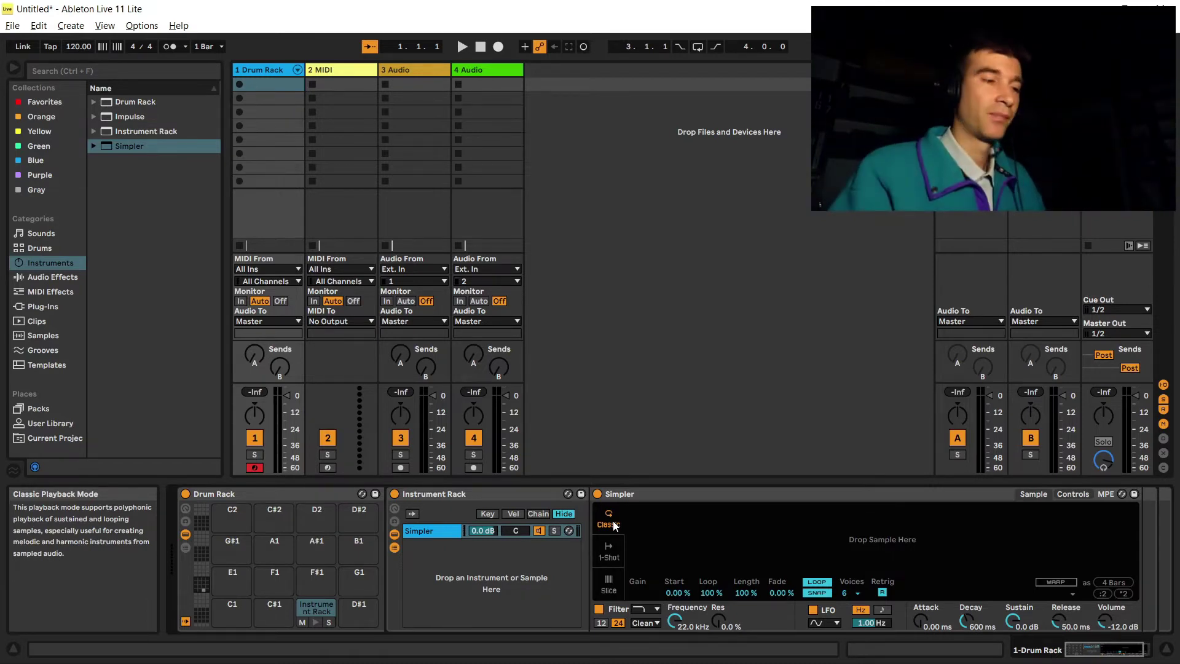
Step: Set the Simpler to 1-Shot and duplicate the chains repeatedly, aiming for sixteen
{"action": "left_click", "coordinate": [612, 549]}
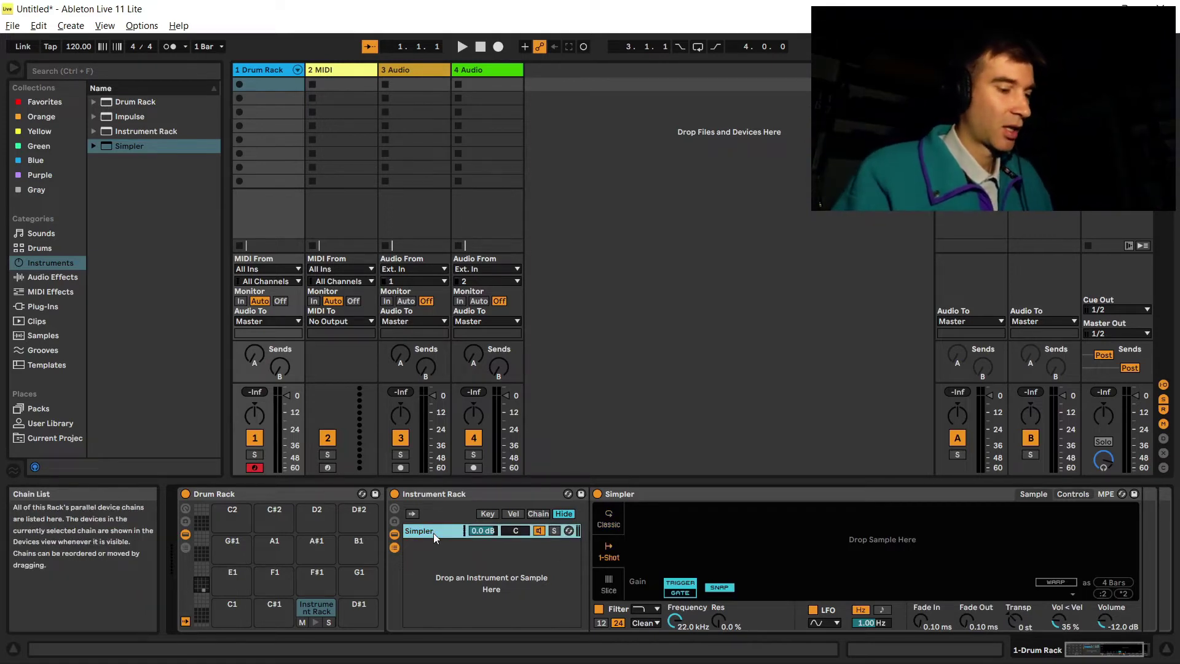
{"action": "key", "text": "ctrl+d"}
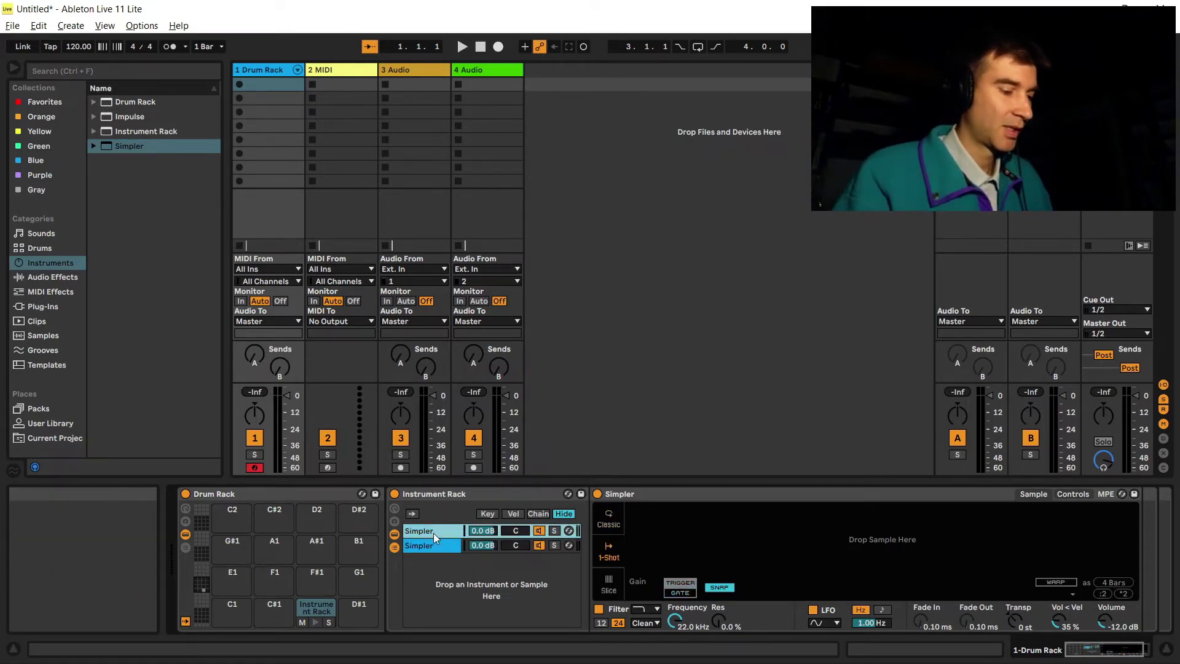
{"action": "key", "text": "ctrl+a"}
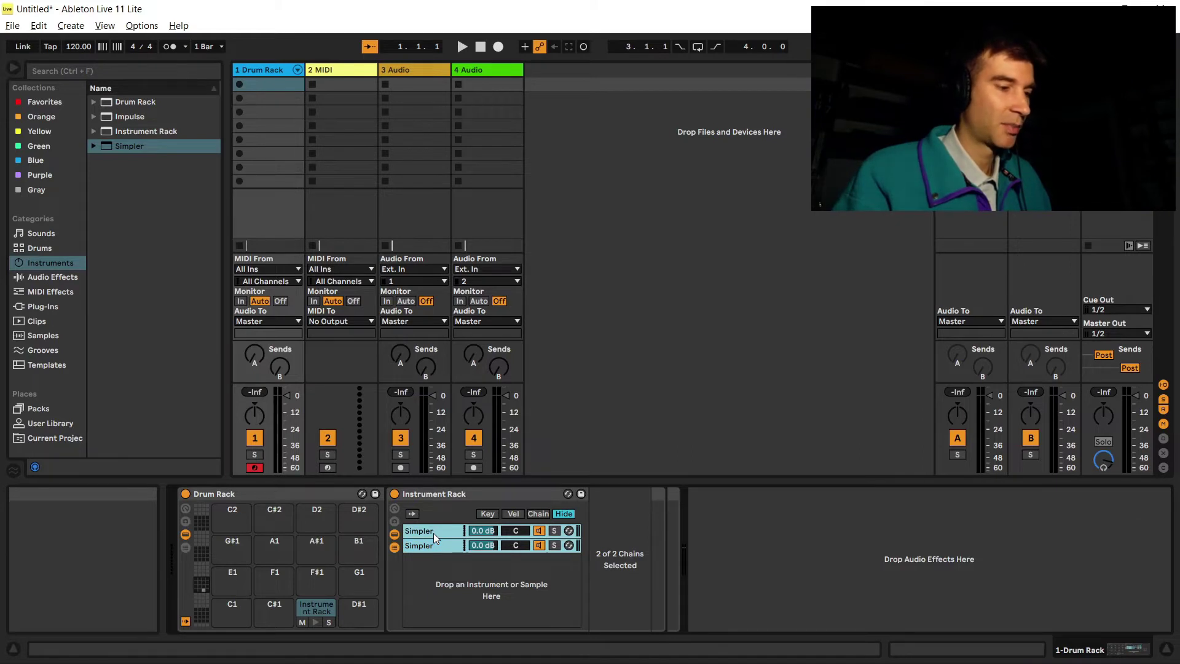
{"action": "key", "text": "ctrl+d"}
{"action": "key", "text": "ctrl+a"}
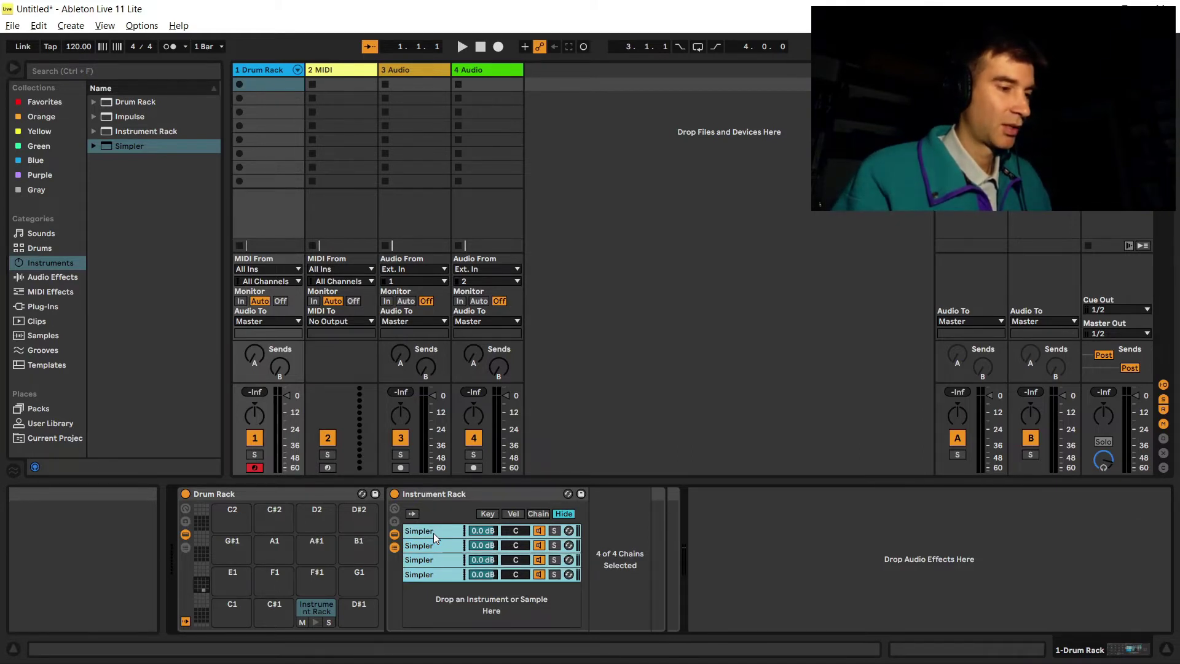
{"action": "key", "text": "ctrl+d"}
{"action": "key", "text": "ctrl+a"}
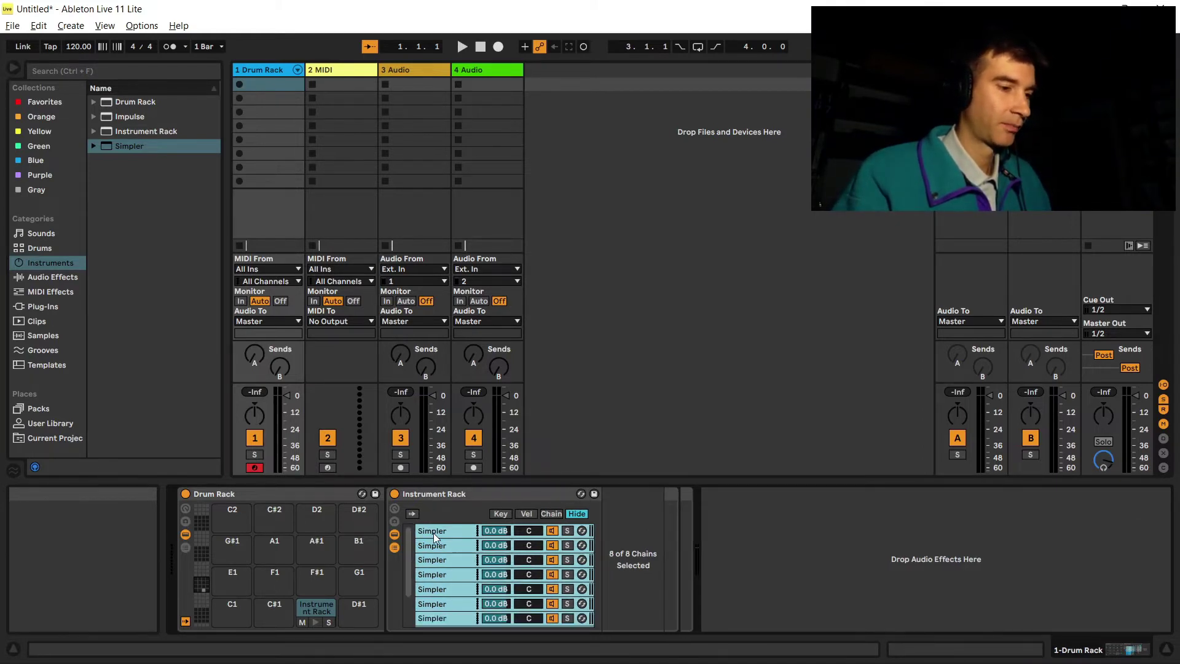
{"action": "key", "text": "ctrl+d"}
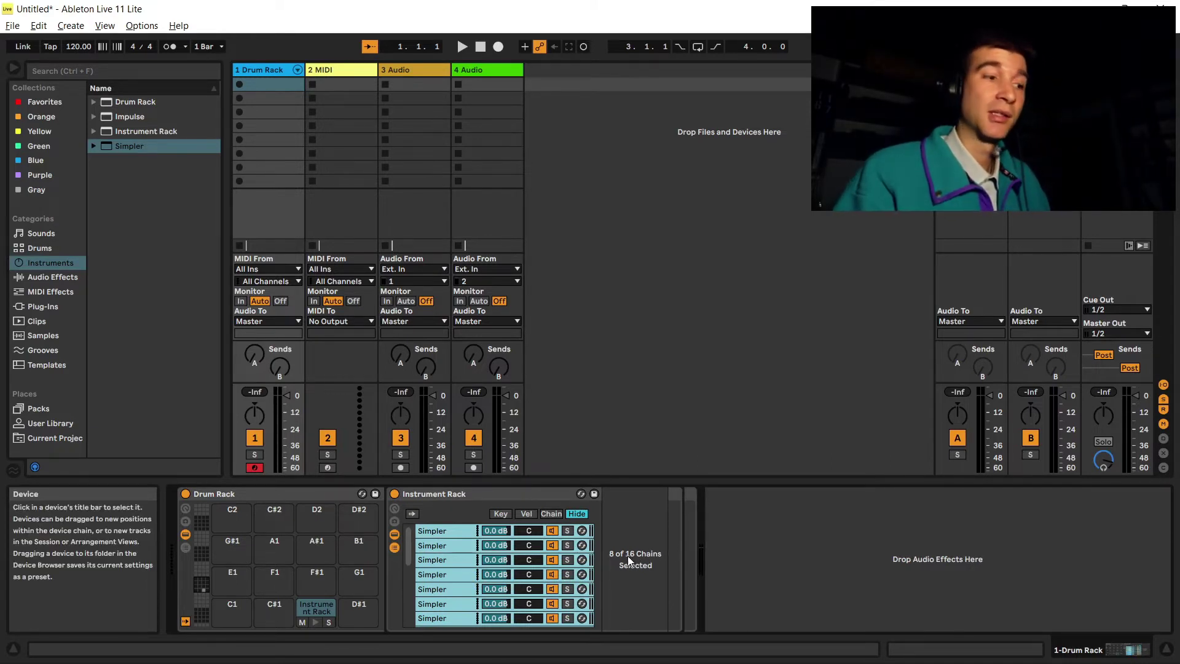
Step: Select the first Simpler chain in the Instrument Rack
{"action": "key", "text": "alt+Tab"}
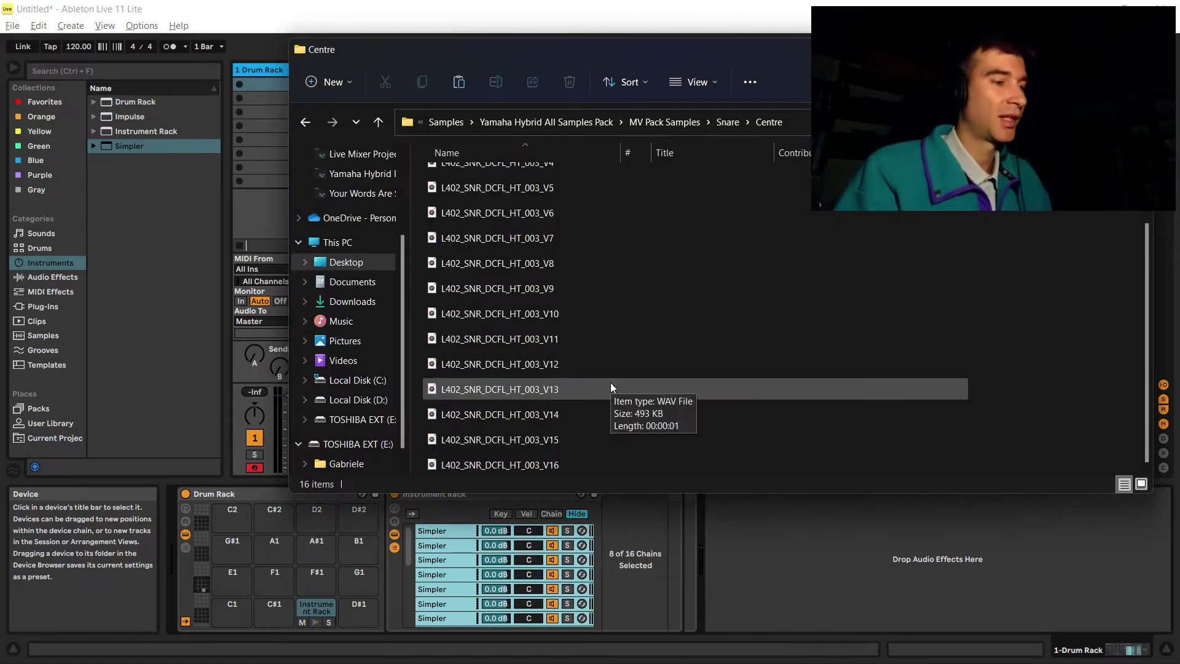
{"action": "key", "text": "alt+Tab"}
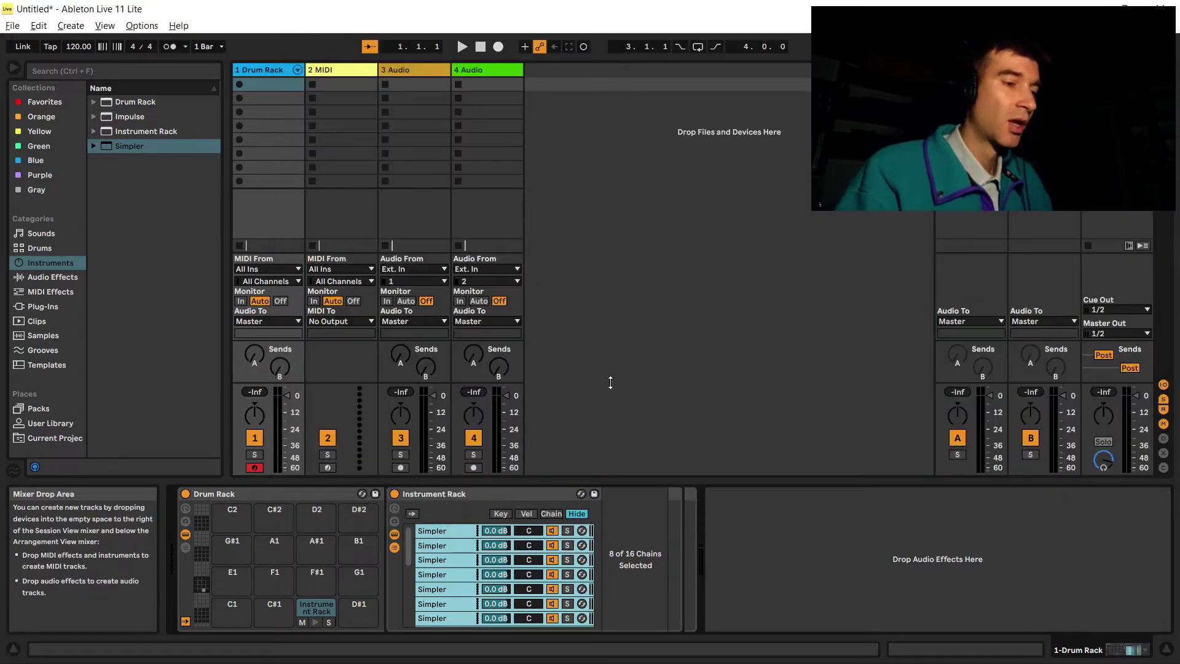
{"action": "left_click", "coordinate": [446, 532]}
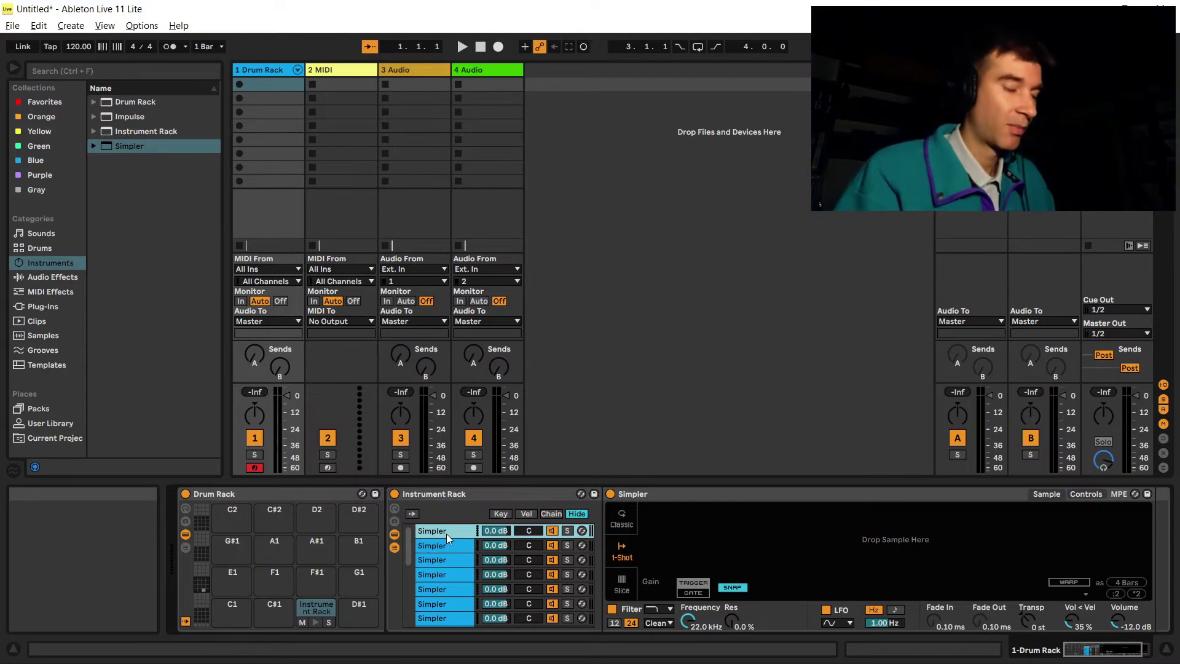
Step: Load snare samples V1 and V2 into the first two Simpler chains
{"action": "key", "text": "alt+Tab"}
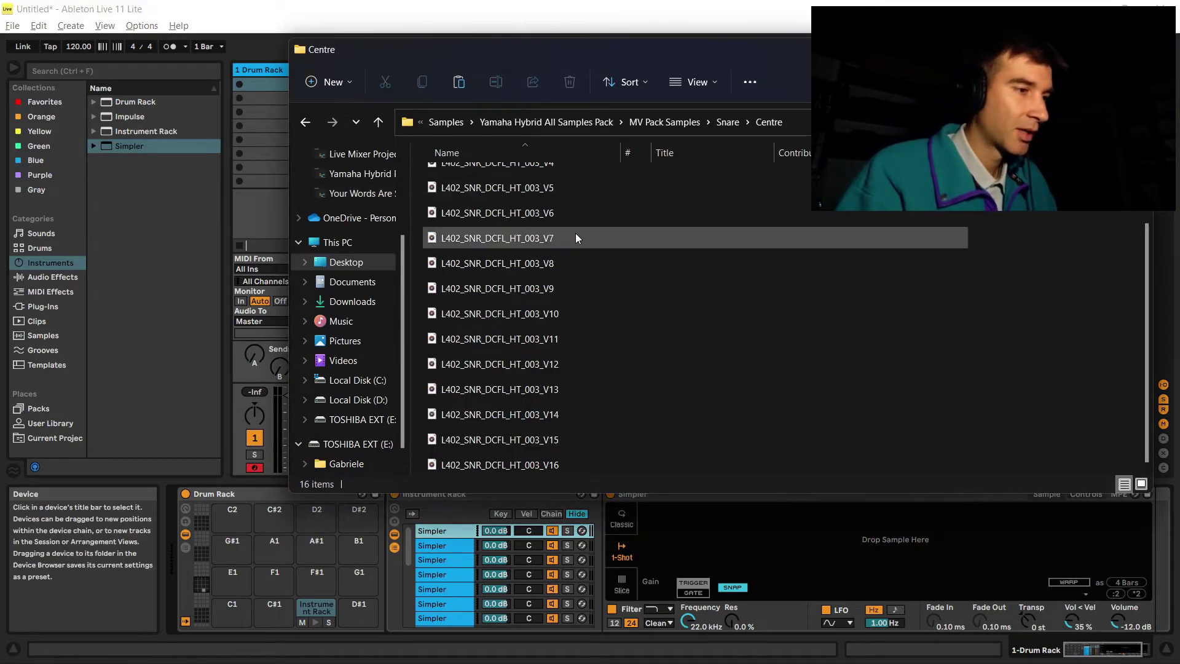
{"action": "scroll", "coordinate": [566, 228], "scroll_direction": "up", "scroll_amount": 2}
{"action": "left_click_drag", "start_coordinate": [514, 179], "coordinate": [726, 547]}
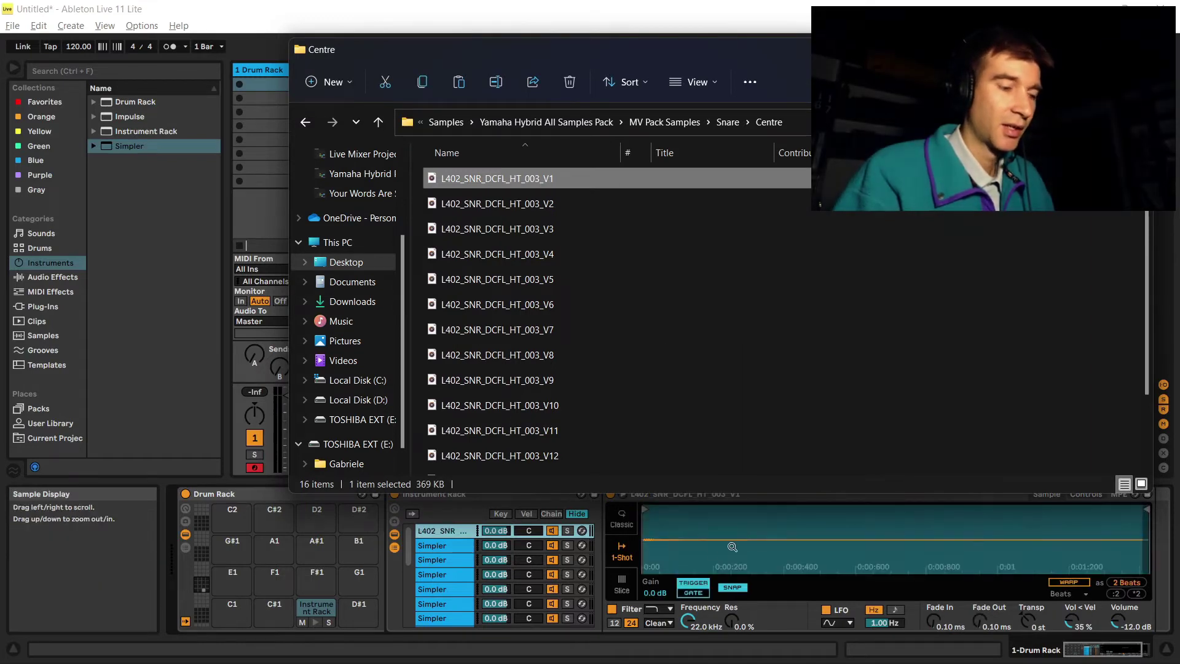
{"action": "left_click", "coordinate": [651, 545]}
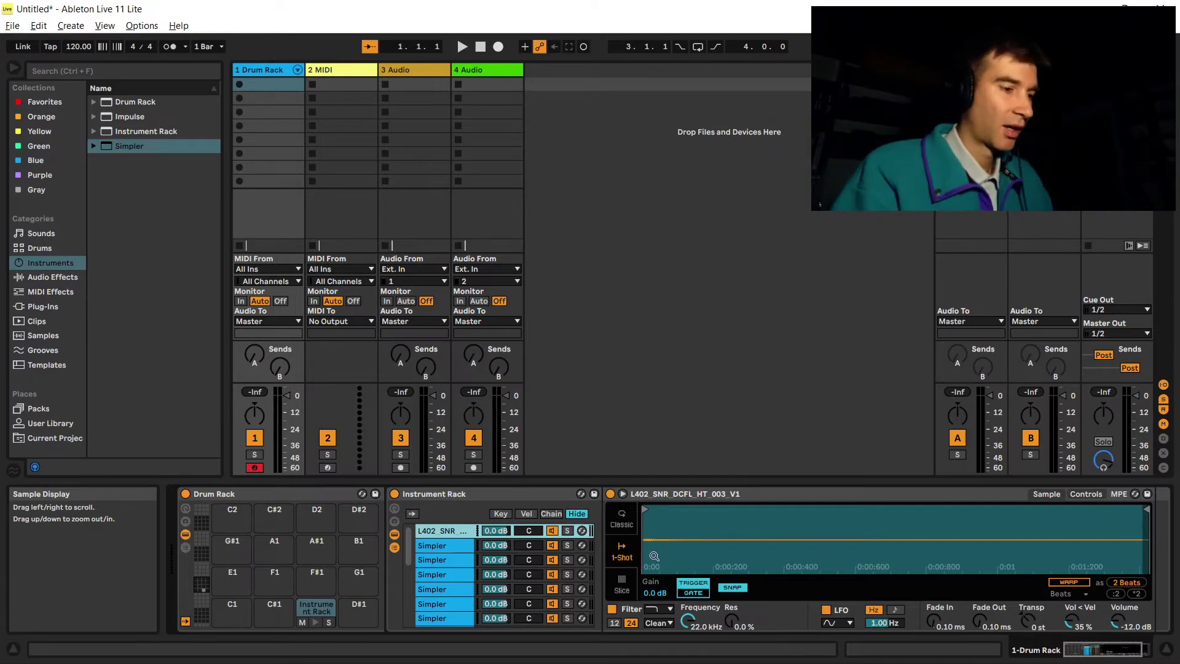
{"action": "left_click", "coordinate": [451, 547]}
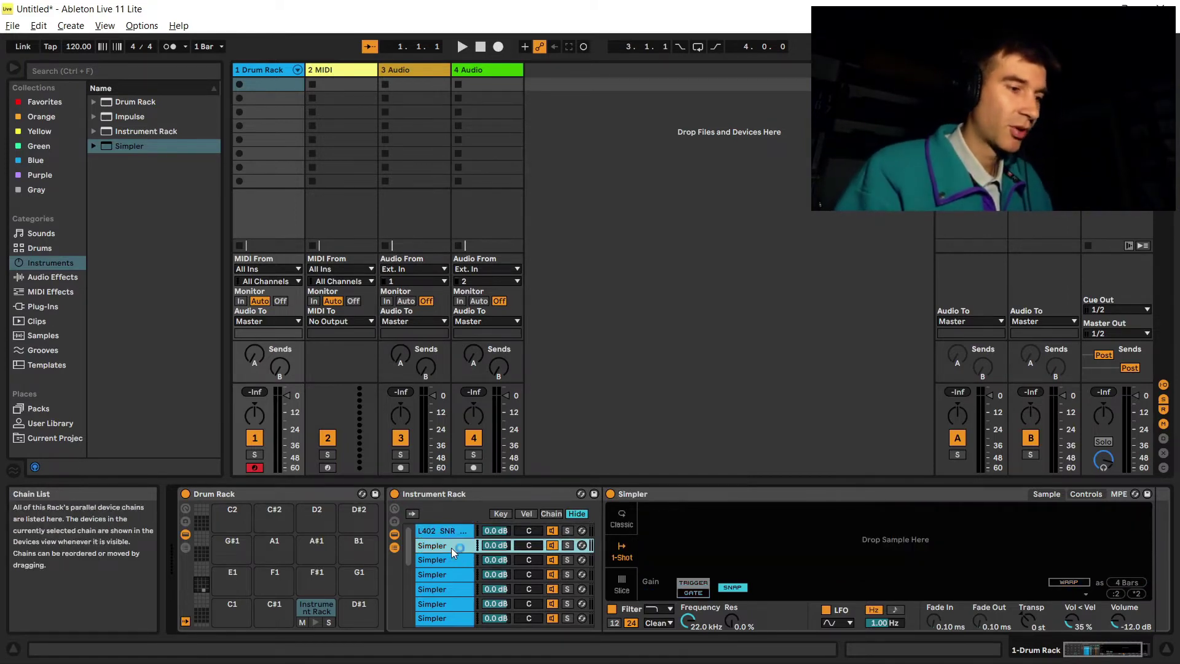
{"action": "key", "text": "alt+Tab"}
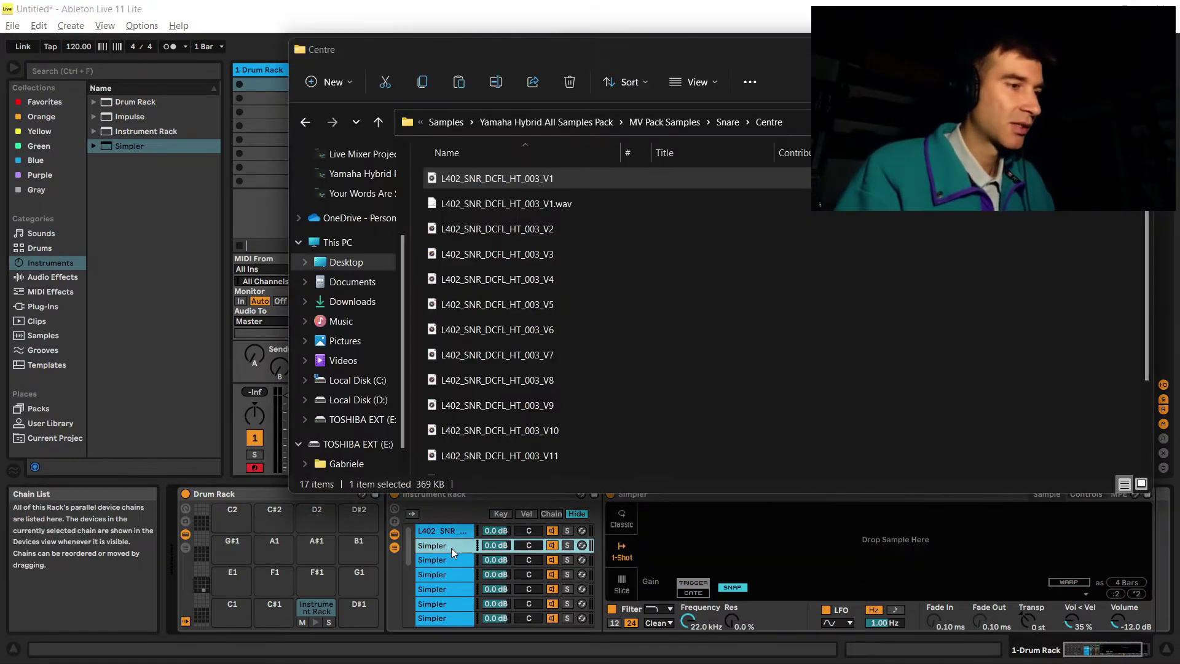
{"action": "left_click", "coordinate": [495, 229]}
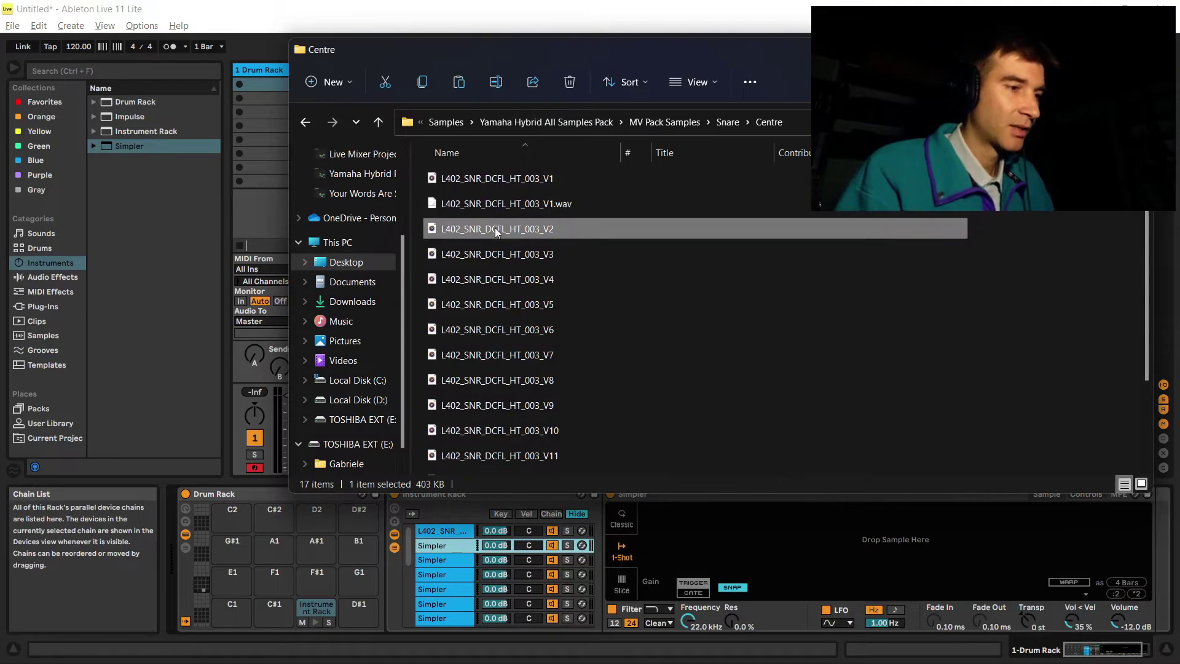
{"action": "left_click_drag", "start_coordinate": [494, 229], "coordinate": [749, 516]}
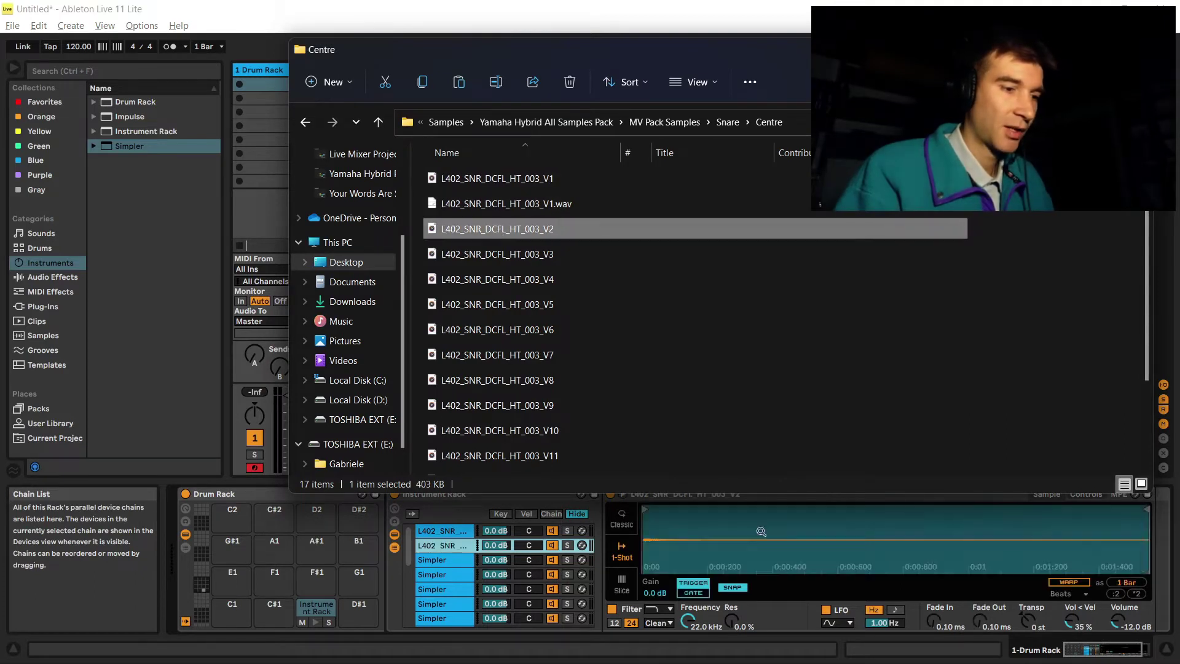
Step: Load the following snare samples, V3 up to V15, into the next Simpler chains
{"action": "left_click", "coordinate": [445, 559]}
{"action": "key", "text": "alt+Tab"}
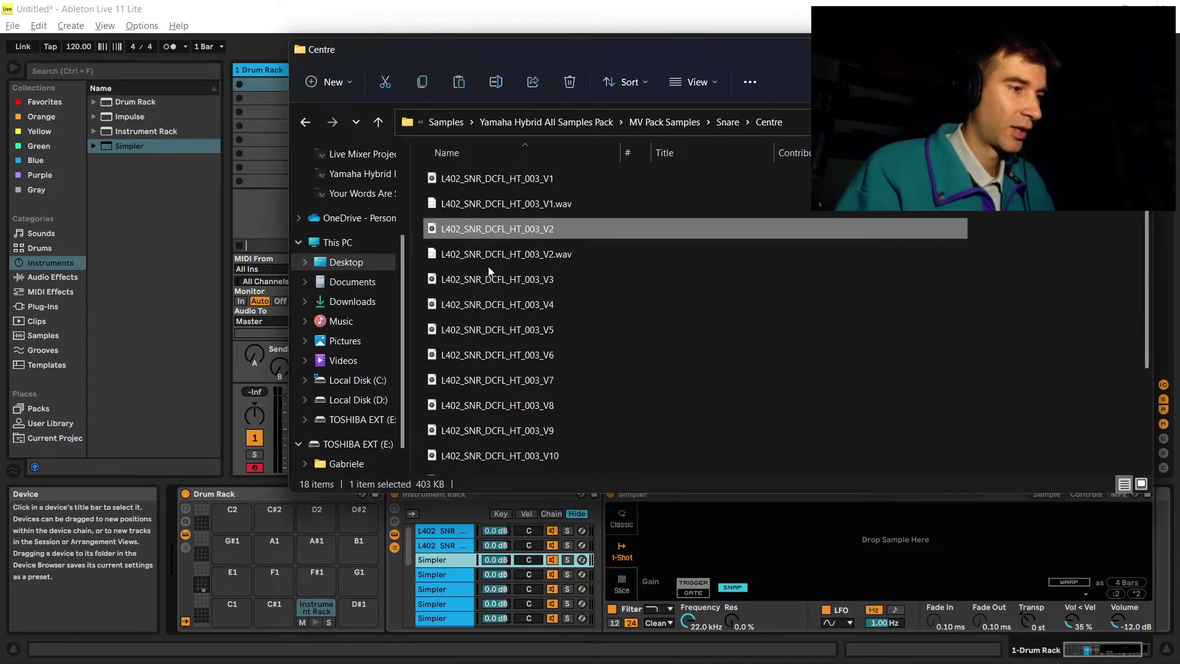
{"action": "left_click_drag", "start_coordinate": [490, 280], "coordinate": [725, 525]}
{"action": "left_click", "coordinate": [473, 564]}
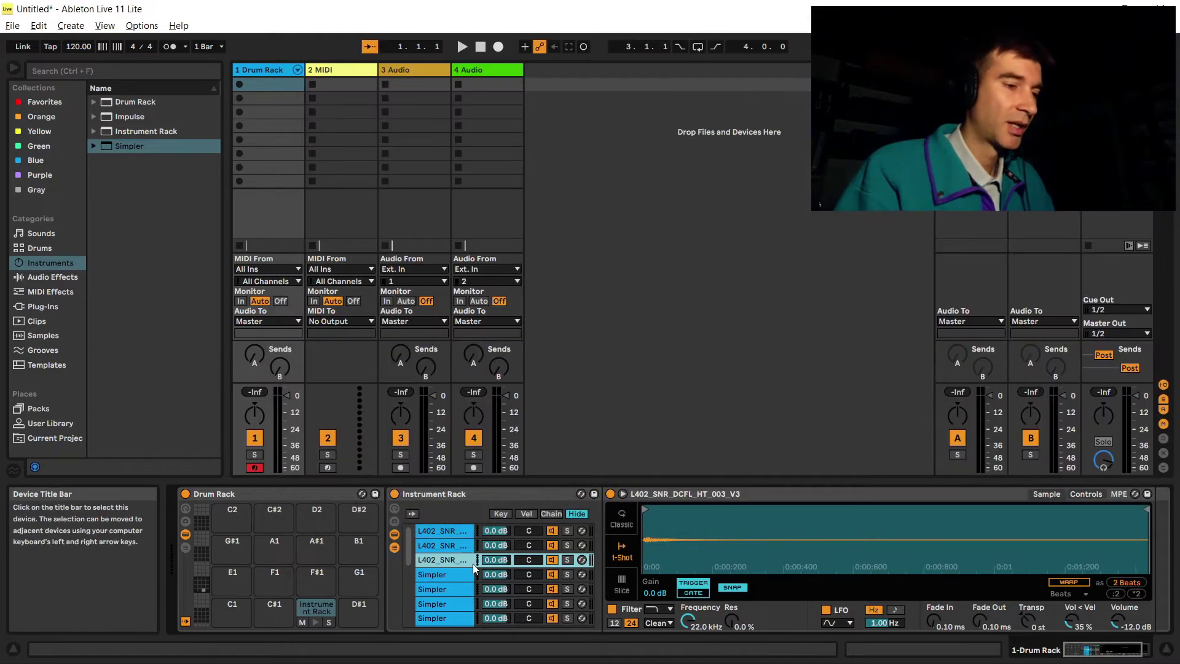
{"action": "left_click", "coordinate": [453, 573]}
{"action": "key", "text": "alt+Tab"}
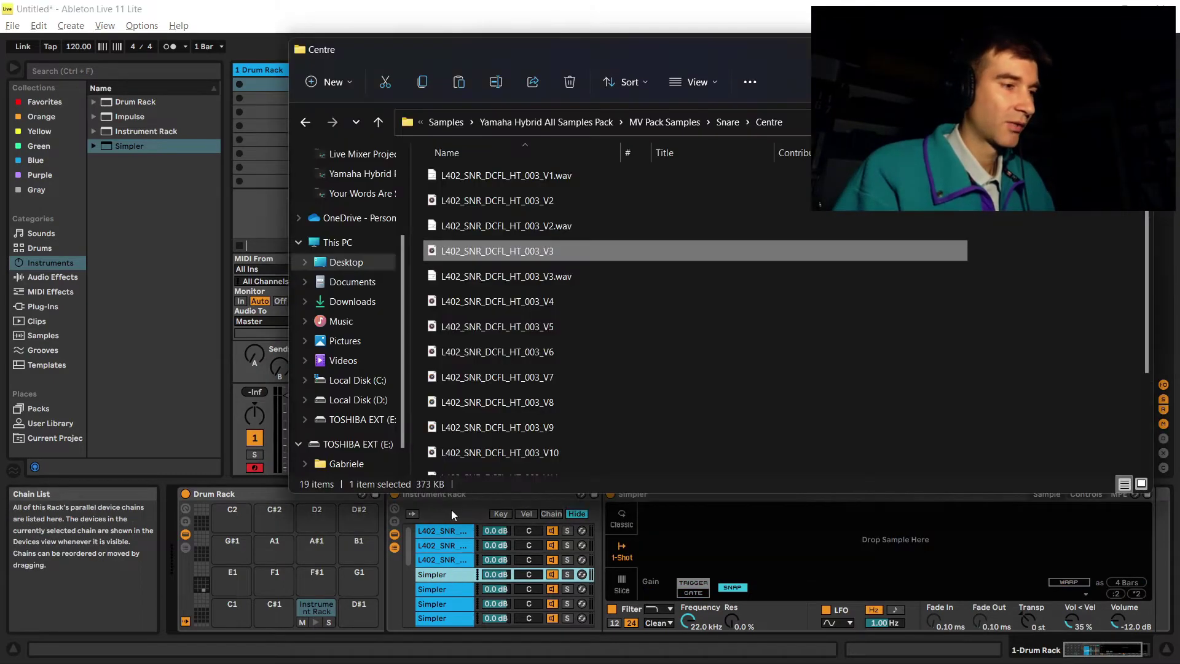
{"action": "left_click", "coordinate": [480, 302]}
{"action": "left_click", "coordinate": [491, 327]}
{"action": "left_click_drag", "start_coordinate": [507, 378], "coordinate": [707, 535]}
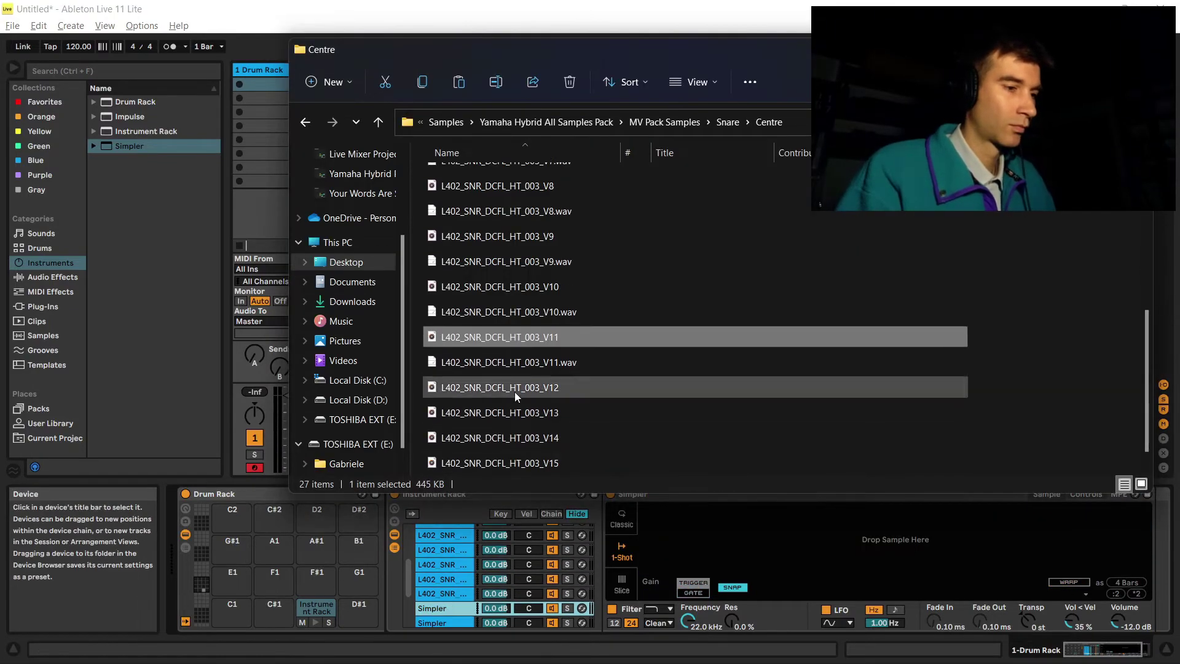
{"action": "left_click_drag", "start_coordinate": [492, 363], "coordinate": [672, 530]}
{"action": "left_click_drag", "start_coordinate": [492, 464], "coordinate": [689, 523]}
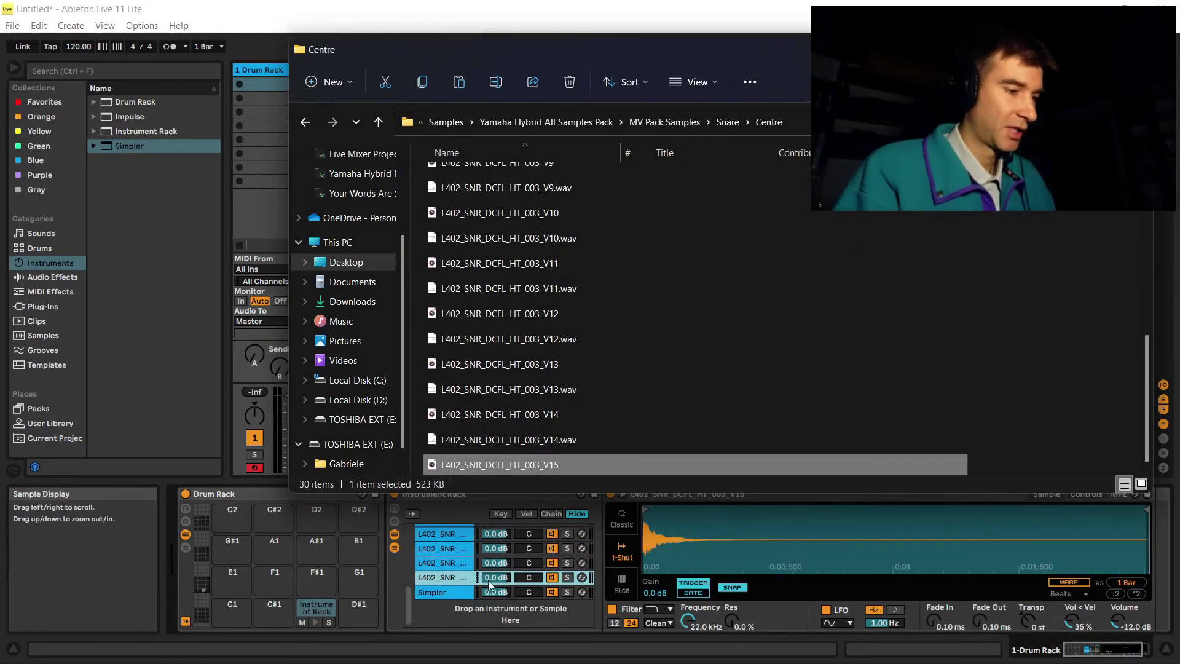
Step: Load L402_SNR_DCFL_HT_003_V16 into the last empty Simpler chain
{"action": "left_click", "coordinate": [451, 592]}
{"action": "key", "text": "alt+Tab"}
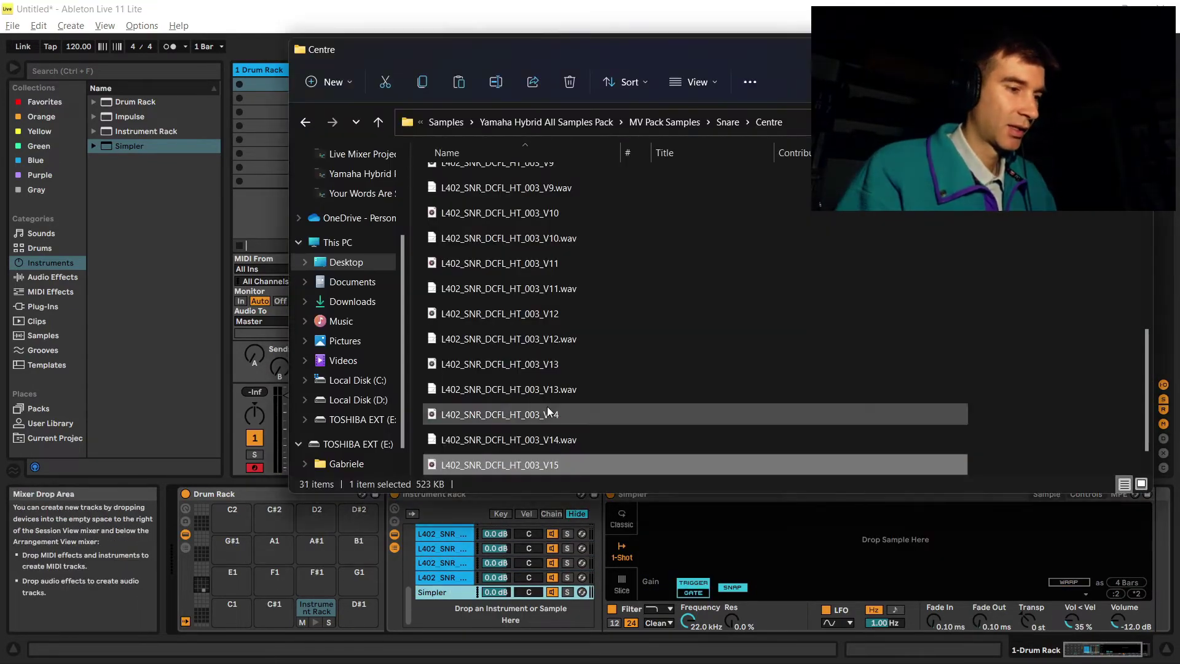
{"action": "scroll", "coordinate": [540, 443], "scroll_direction": "down", "scroll_amount": 1}
{"action": "left_click", "coordinate": [537, 459]}
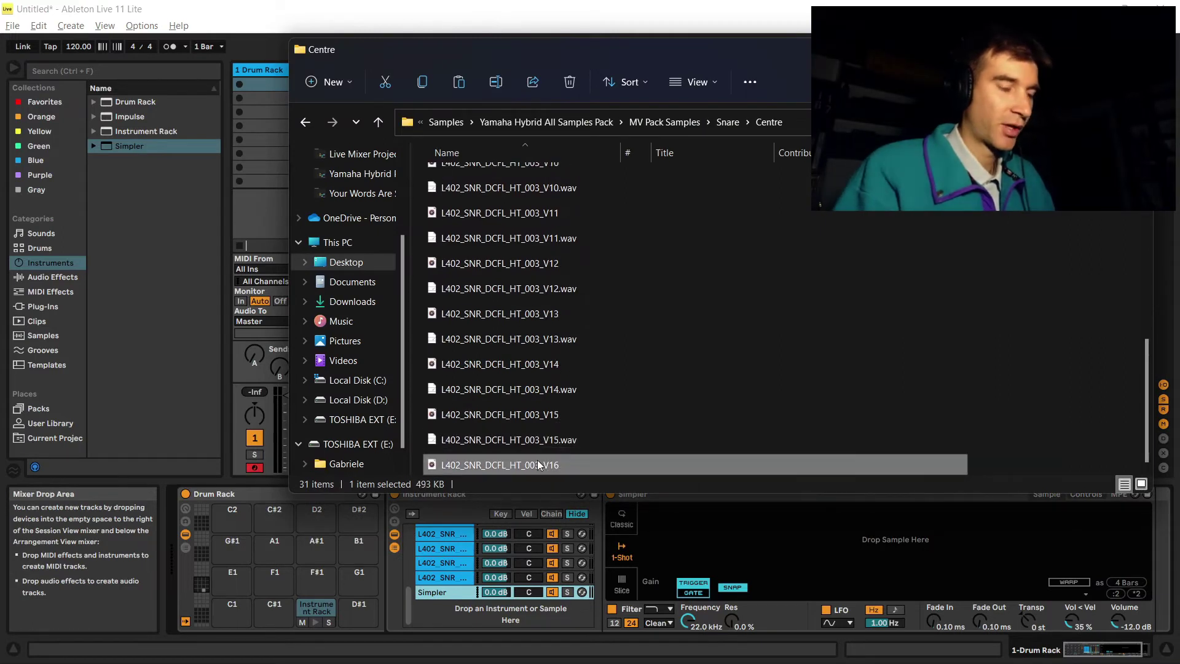
{"action": "left_click_drag", "start_coordinate": [537, 463], "coordinate": [674, 524]}
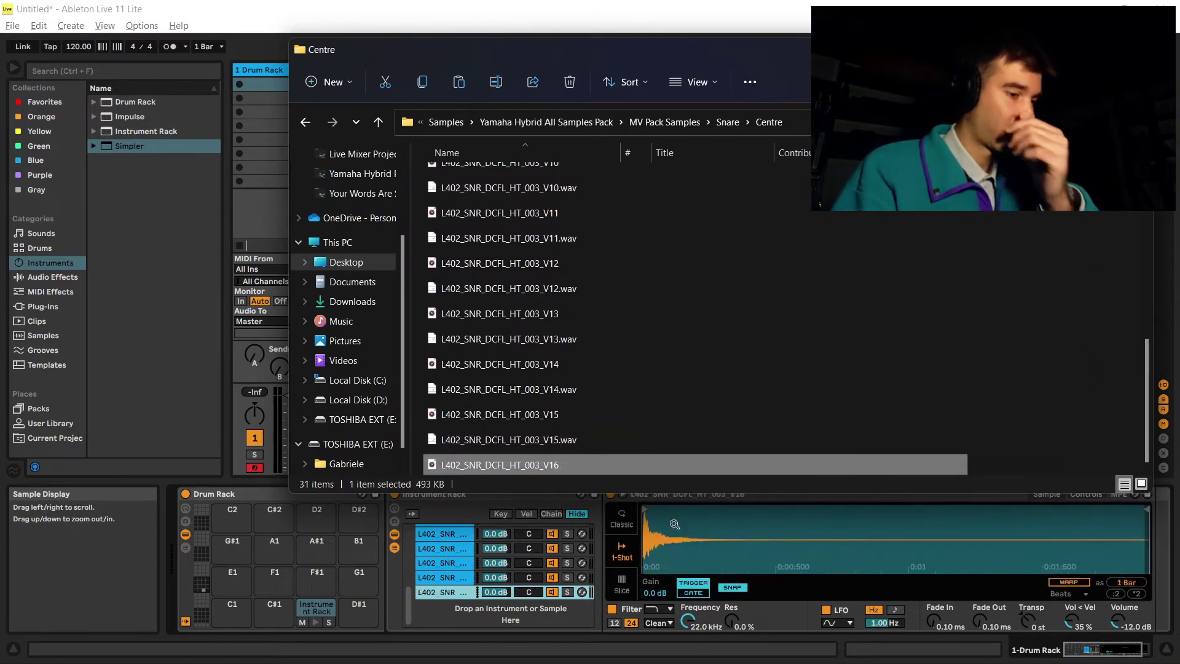
{"action": "left_click", "coordinate": [638, 534]}
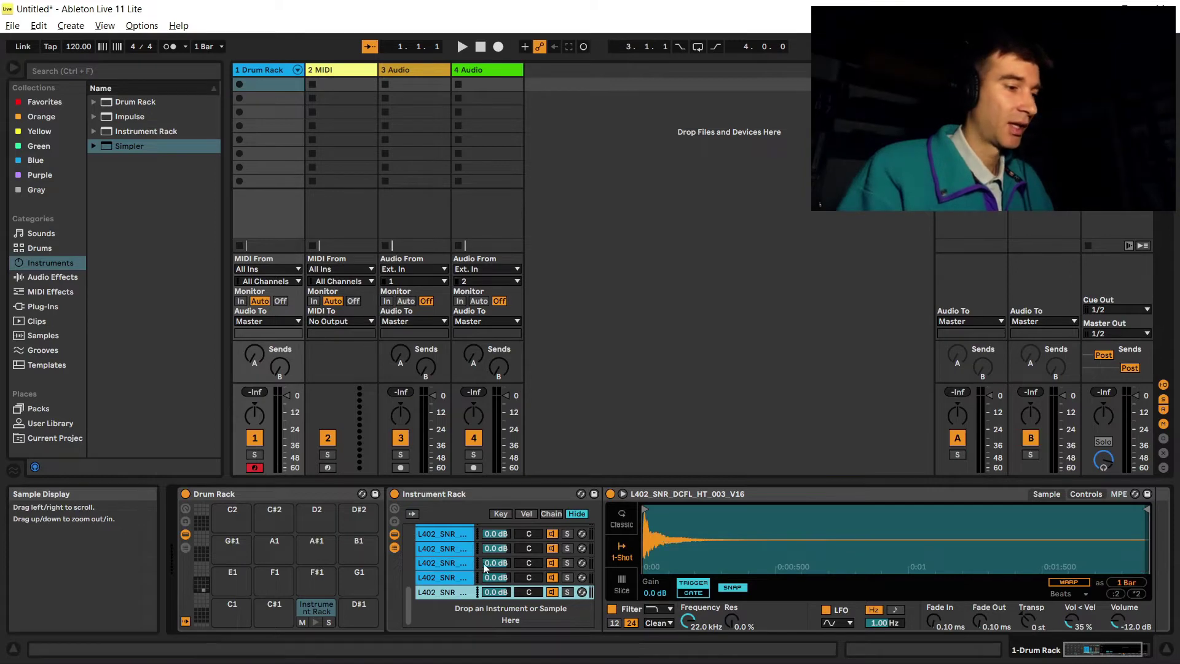
Step: Duplicate the selected snare chain in the Instrument Rack with Ctrl+D
{"action": "key", "text": "ctrl+d"}
{"action": "key", "text": "ctrl+d"}
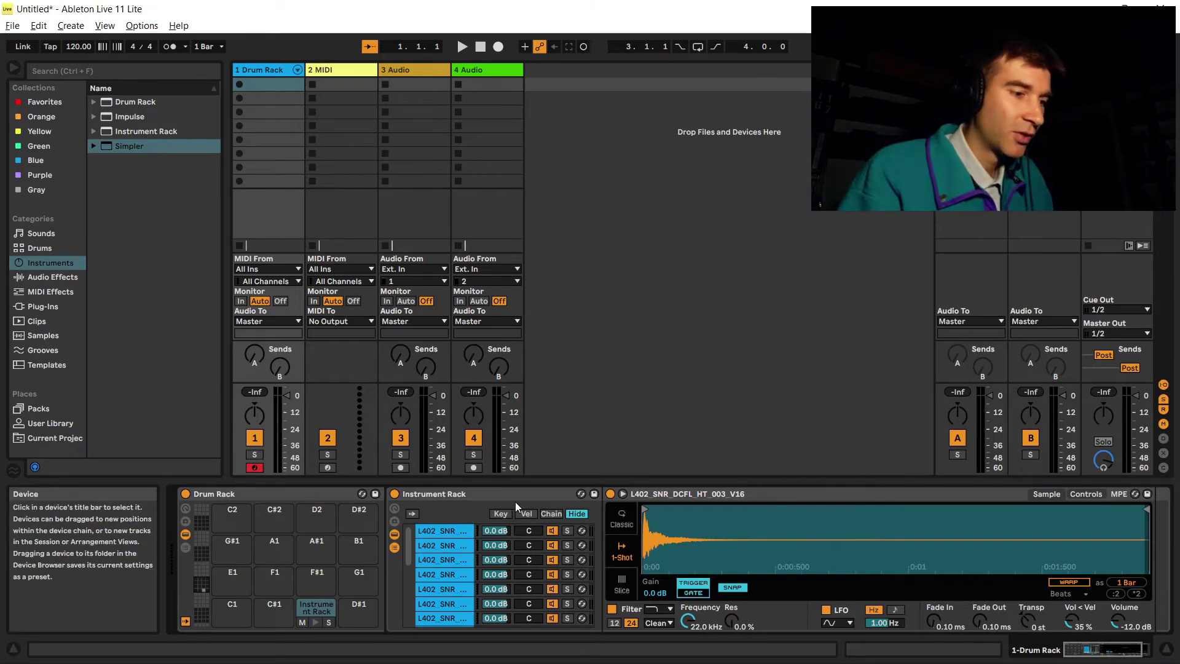
Step: Open the Velocity Zone Editor for the snare chains
{"action": "left_click", "coordinate": [527, 513]}
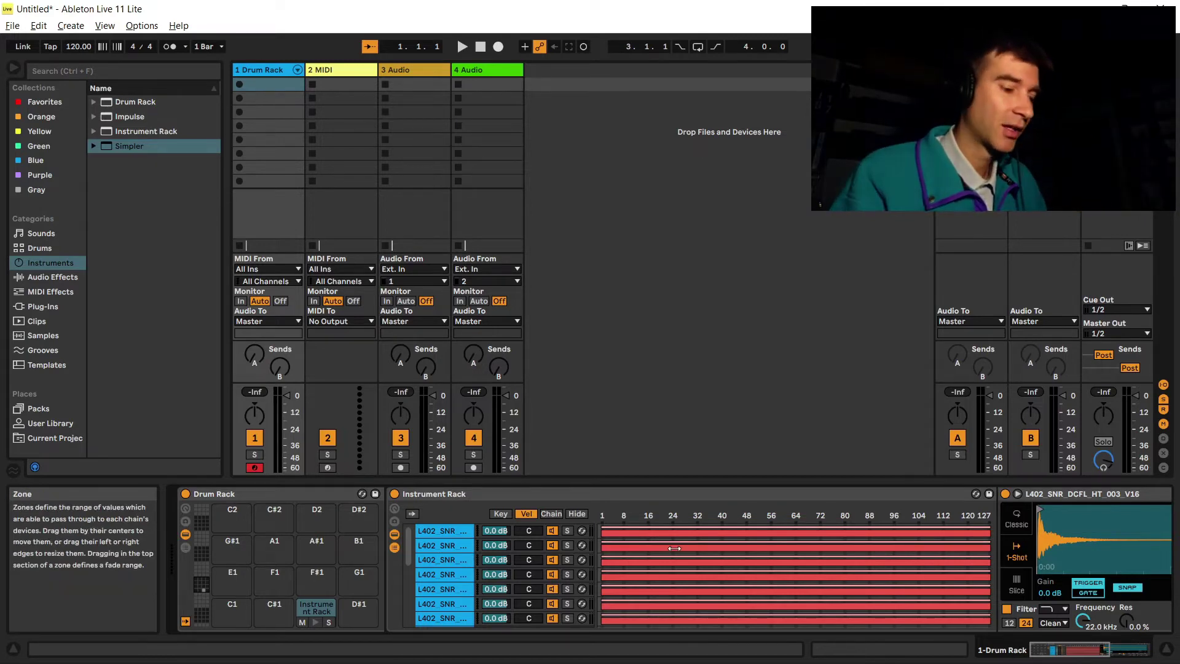
{"action": "right_click", "coordinate": [674, 549]}
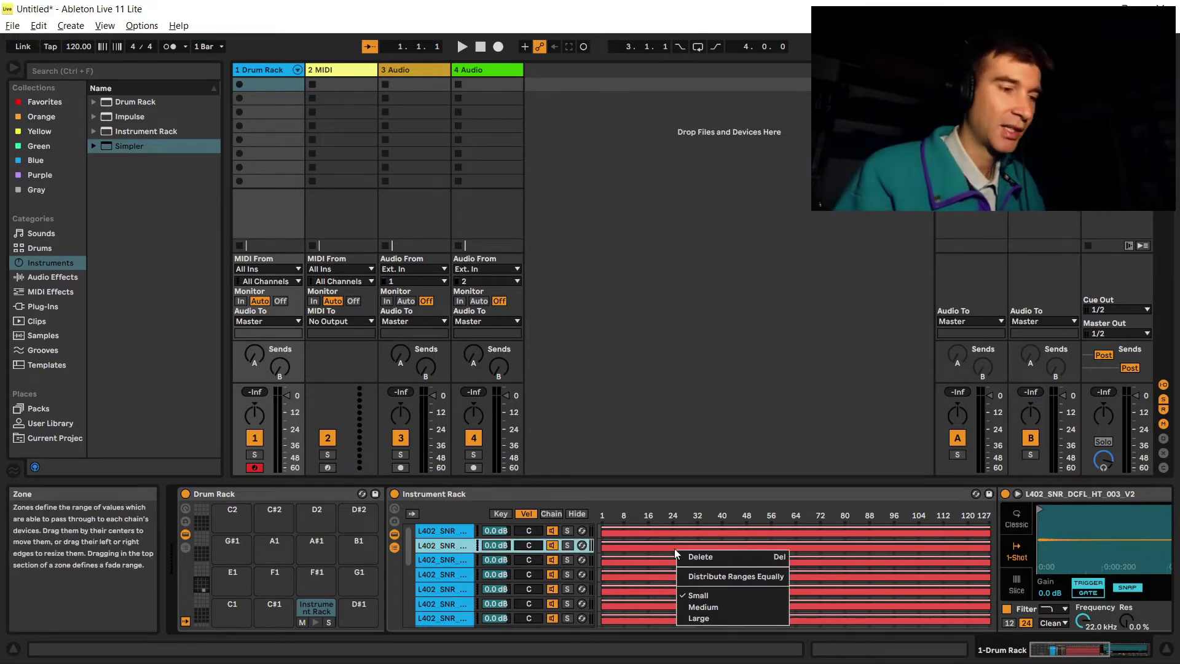
{"action": "left_click", "coordinate": [722, 576]}
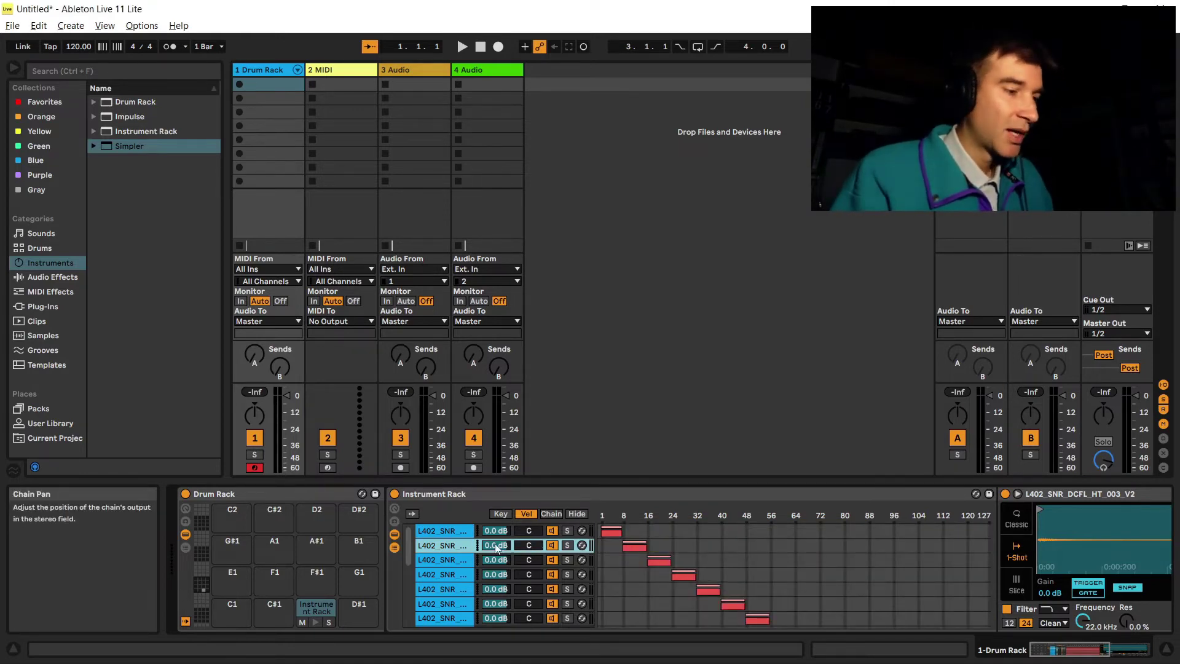
{"action": "left_click", "coordinate": [449, 530]}
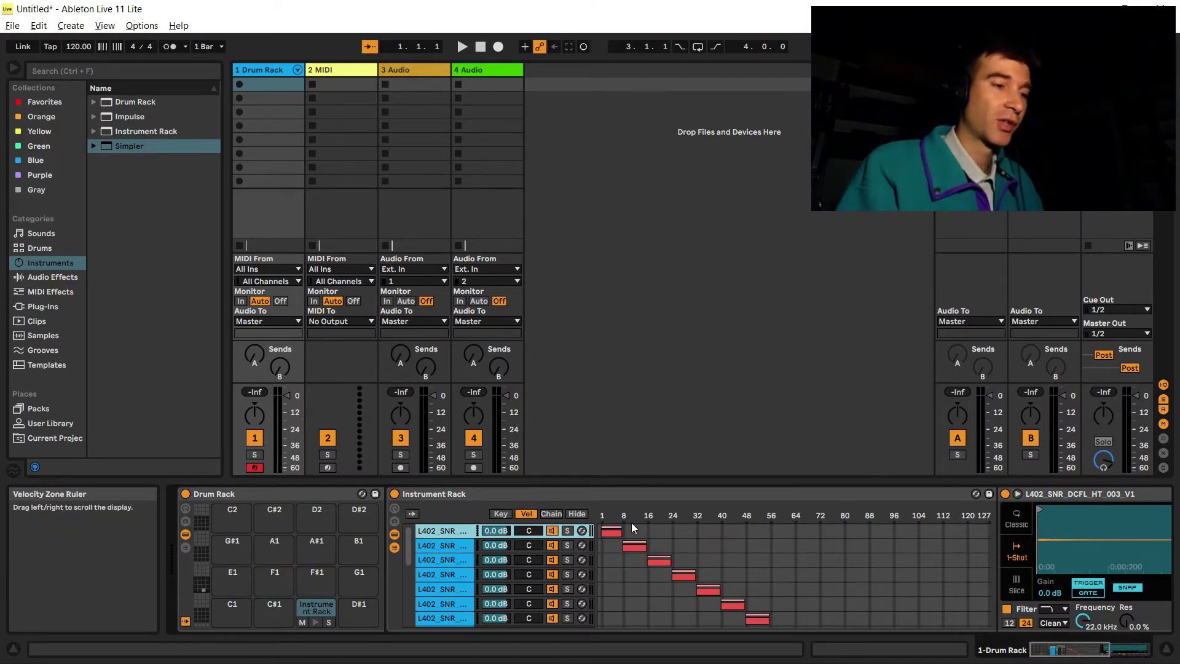
{"action": "left_click", "coordinate": [442, 546]}
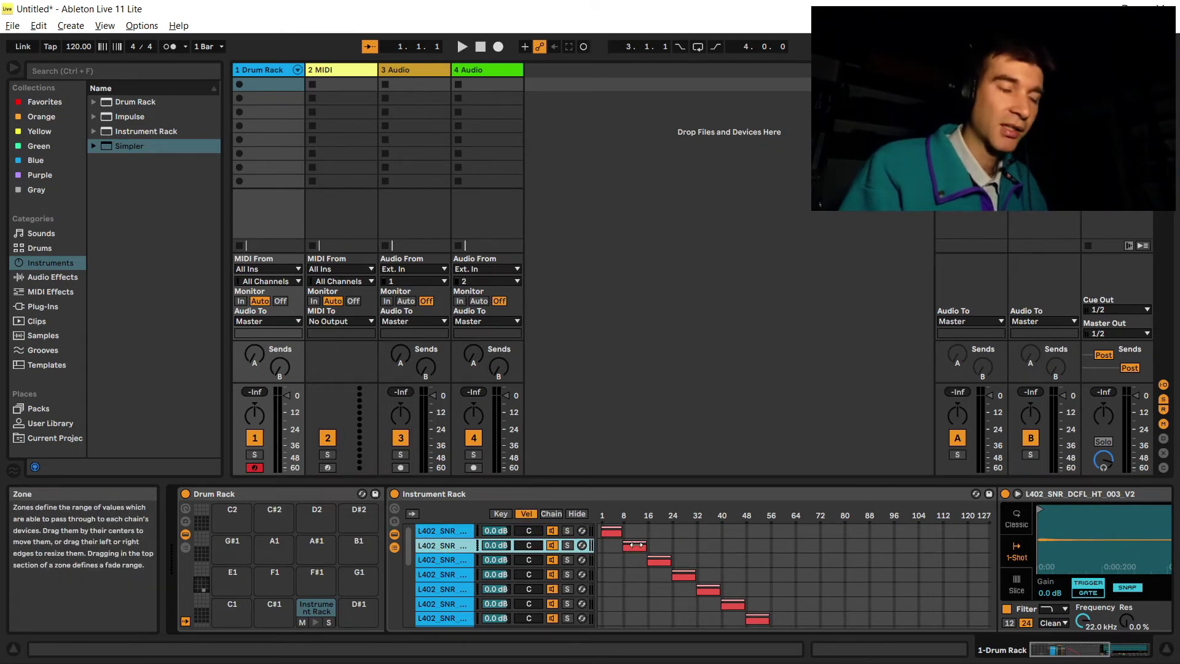
{"action": "left_click_drag", "start_coordinate": [634, 545], "coordinate": [636, 545]}
{"action": "scroll", "coordinate": [457, 609], "scroll_direction": "down", "scroll_amount": 5}
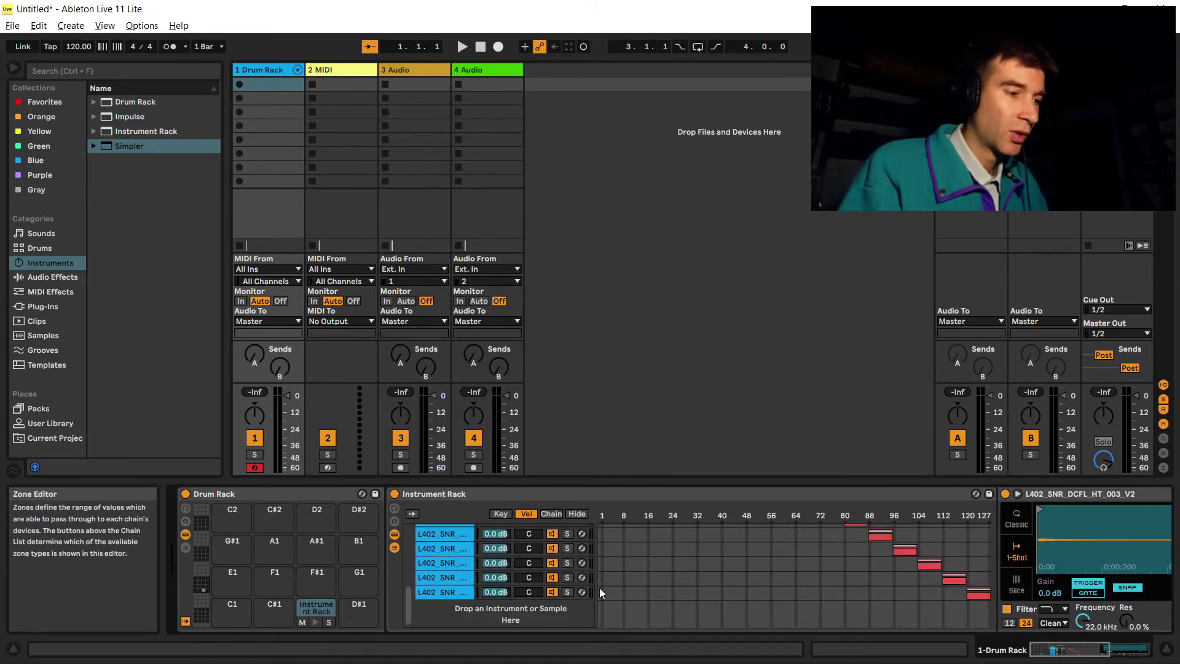
{"action": "left_click", "coordinate": [462, 593]}
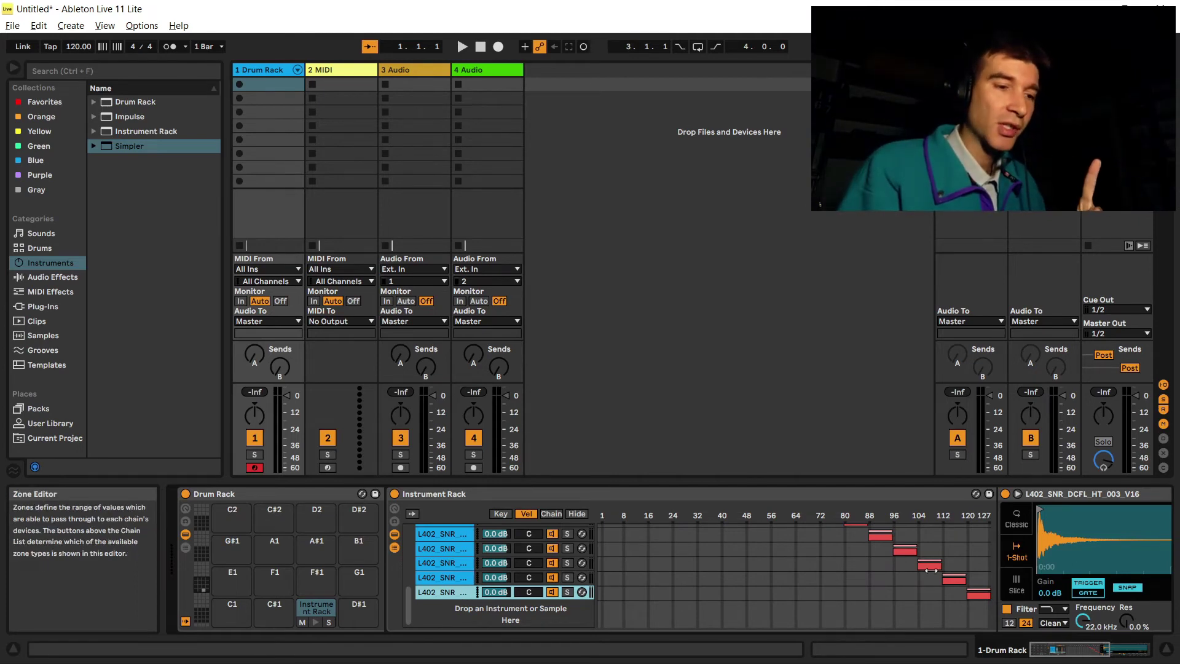
{"action": "left_click", "coordinate": [979, 594]}
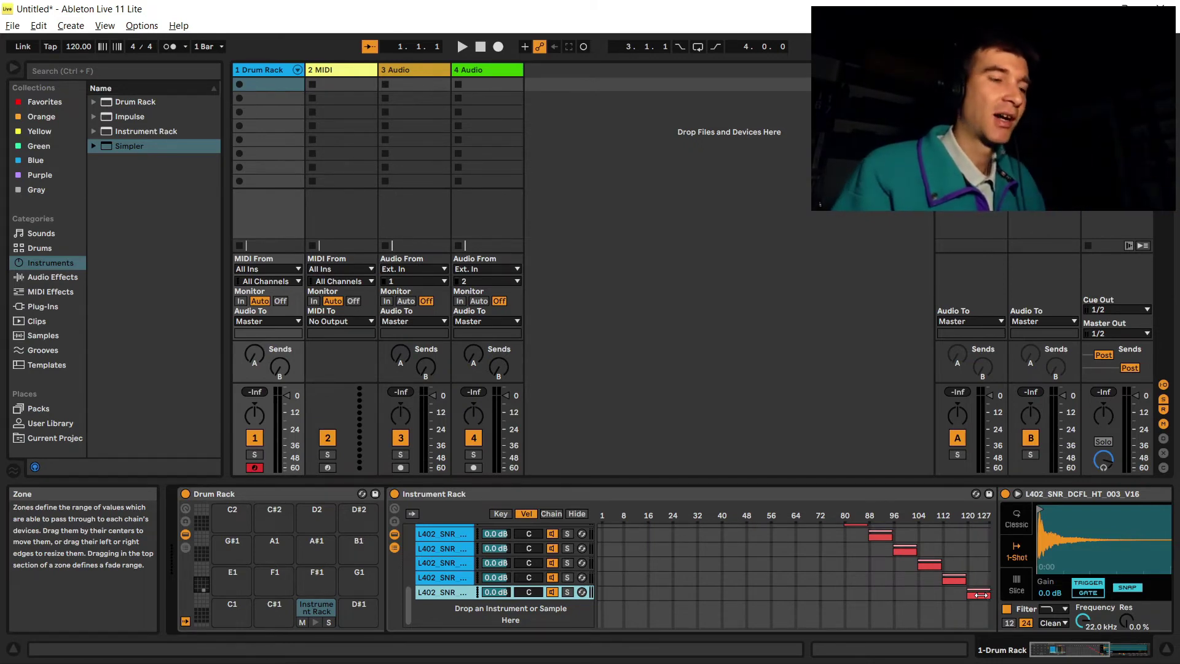
{"action": "scroll", "coordinate": [755, 567], "scroll_direction": "up", "scroll_amount": 5}
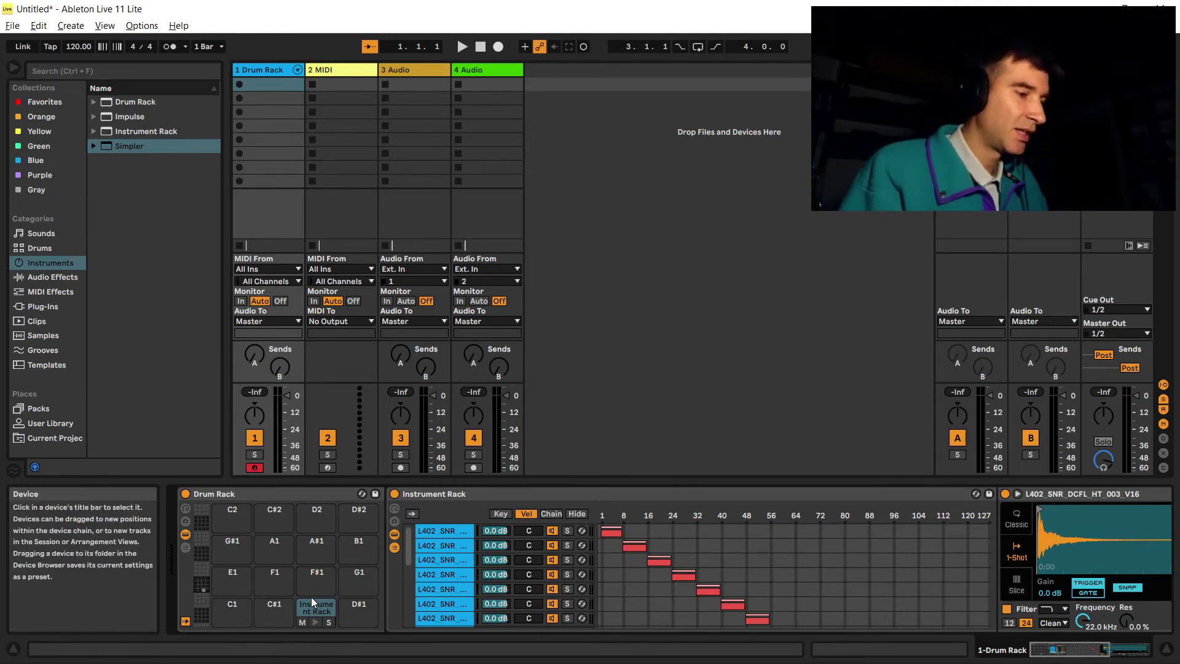
Step: Copy the D1 snare Instrument Rack onto pad C1 and view the copy
{"action": "left_click_drag", "start_coordinate": [311, 597], "coordinate": [230, 611]}
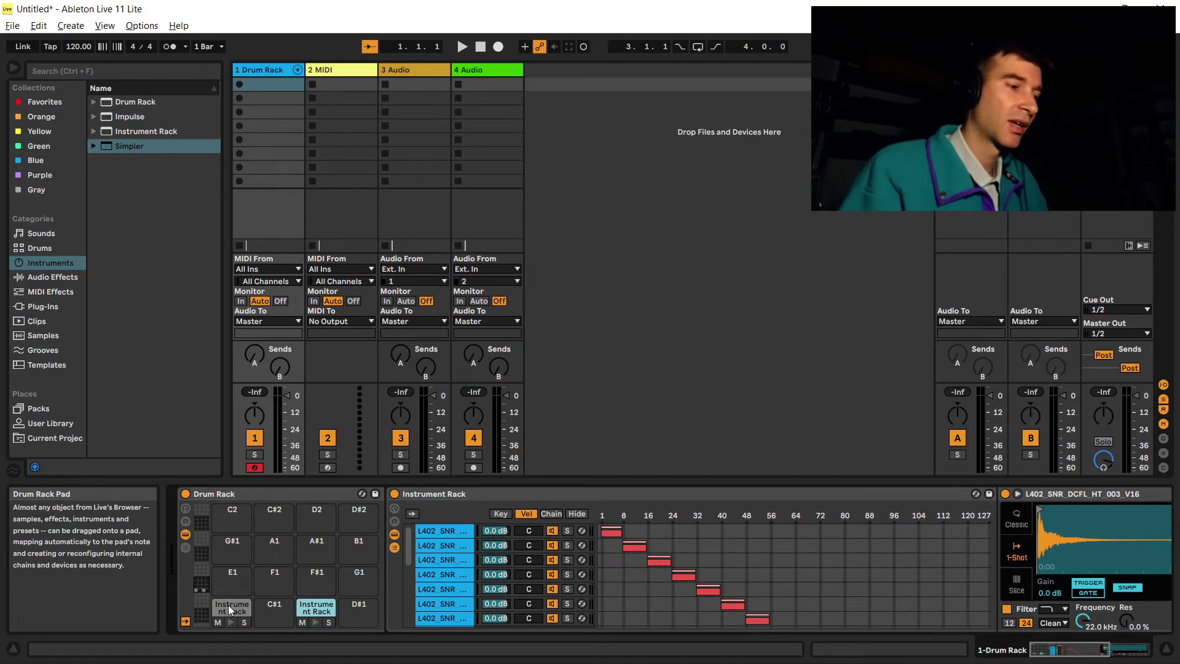
{"action": "left_click", "coordinate": [228, 604]}
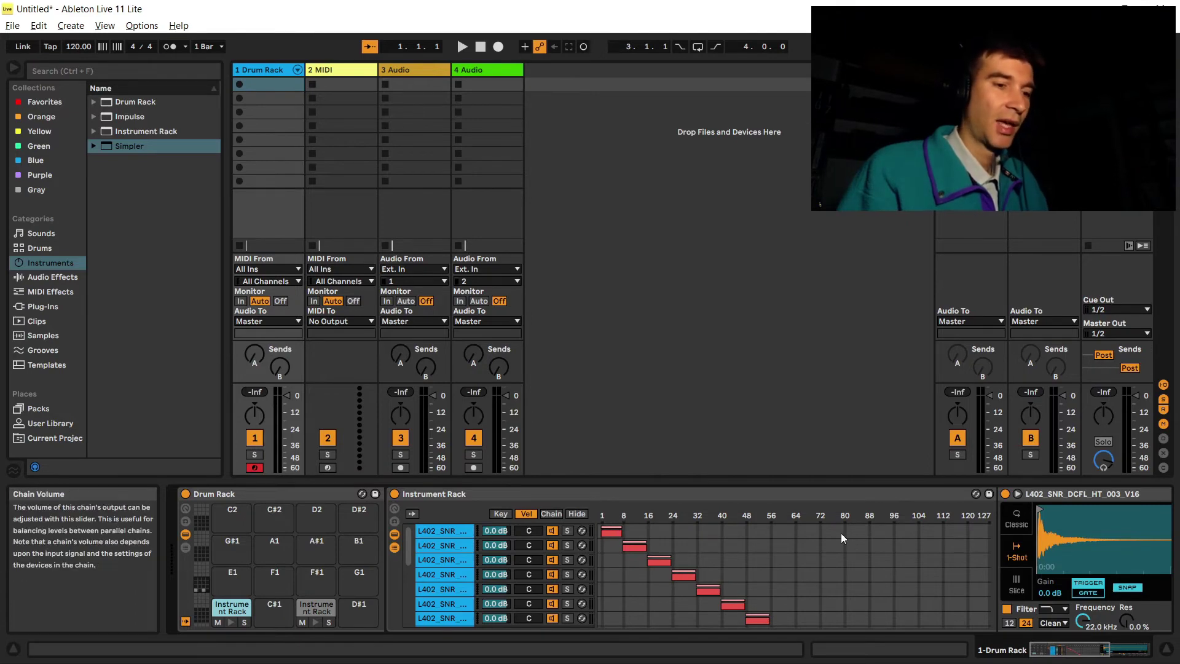
{"action": "scroll", "coordinate": [877, 531], "scroll_direction": "right", "scroll_amount": 2}
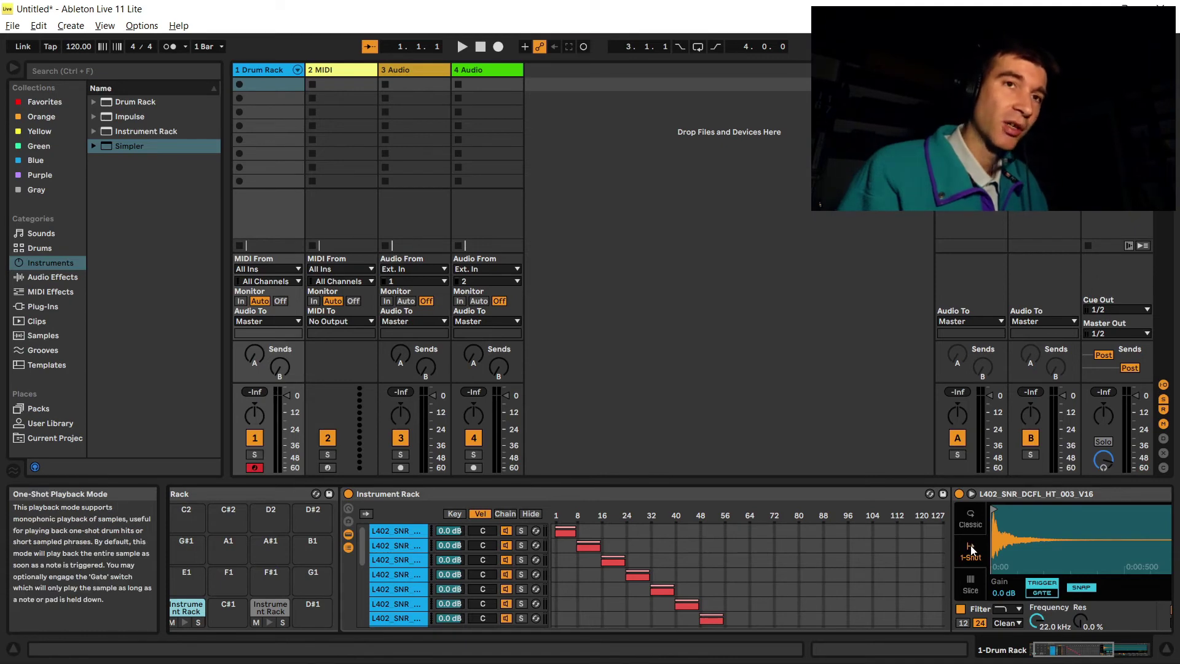
Step: Scroll the device view right and back left across the C1 rack's Simpler chains
{"action": "scroll", "coordinate": [812, 555], "scroll_direction": "right", "scroll_amount": 6}
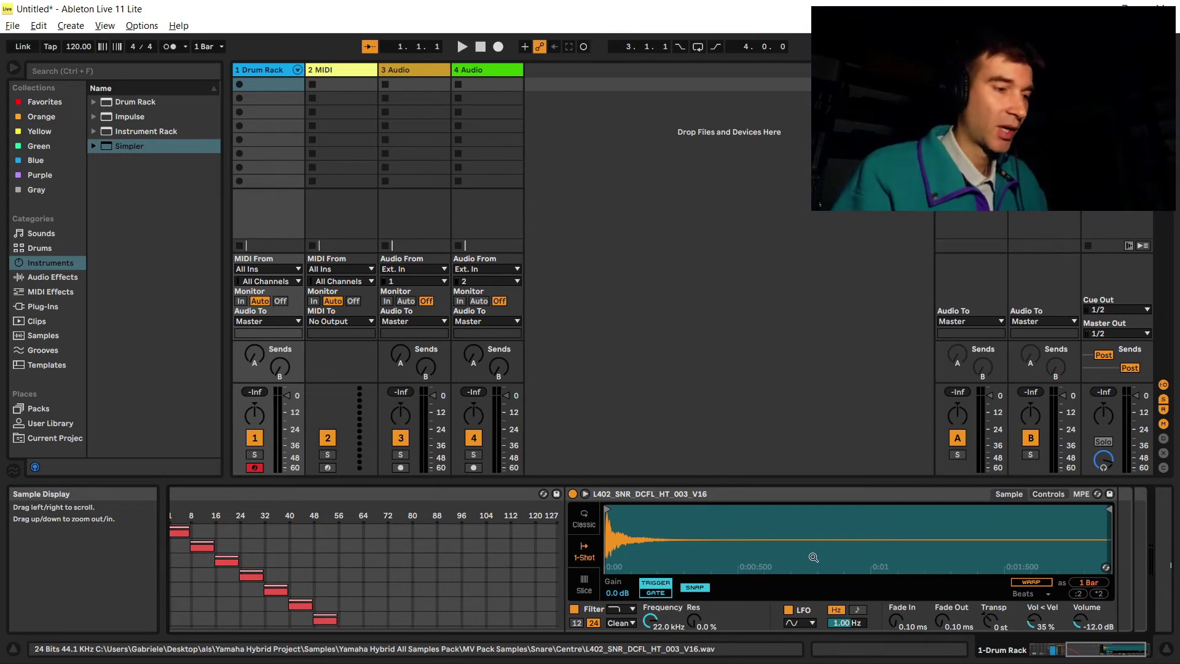
{"action": "scroll", "coordinate": [812, 557], "scroll_direction": "left", "scroll_amount": 4}
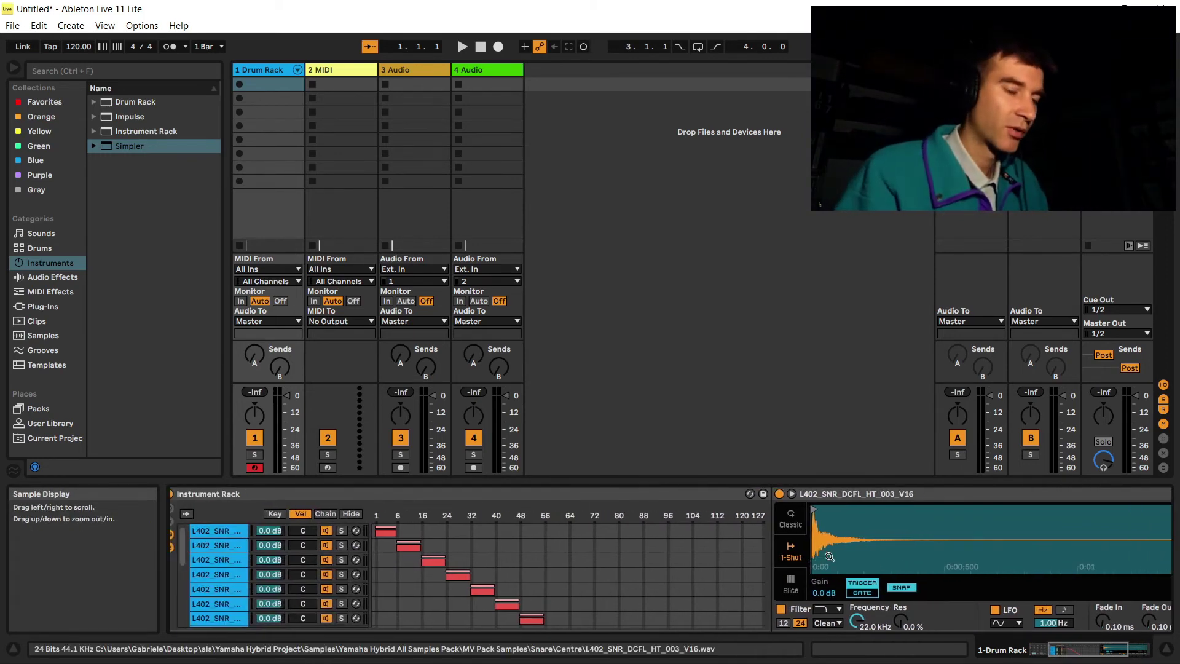
{"action": "scroll", "coordinate": [307, 587], "scroll_direction": "left", "scroll_amount": 4}
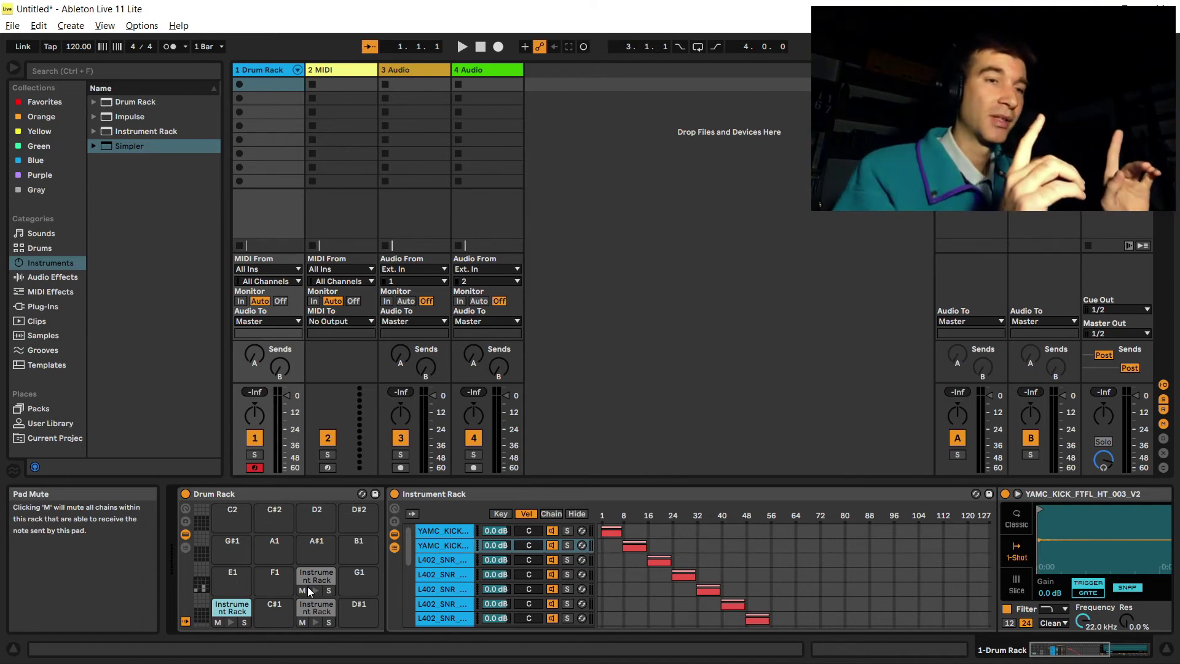
Step: In File Explorer, climb from the Felt Beater folder to Yamaha Hybrid All Samples Pack, then open Kontakt Pack Samples › KICK
{"action": "key", "text": "alt+Tab"}
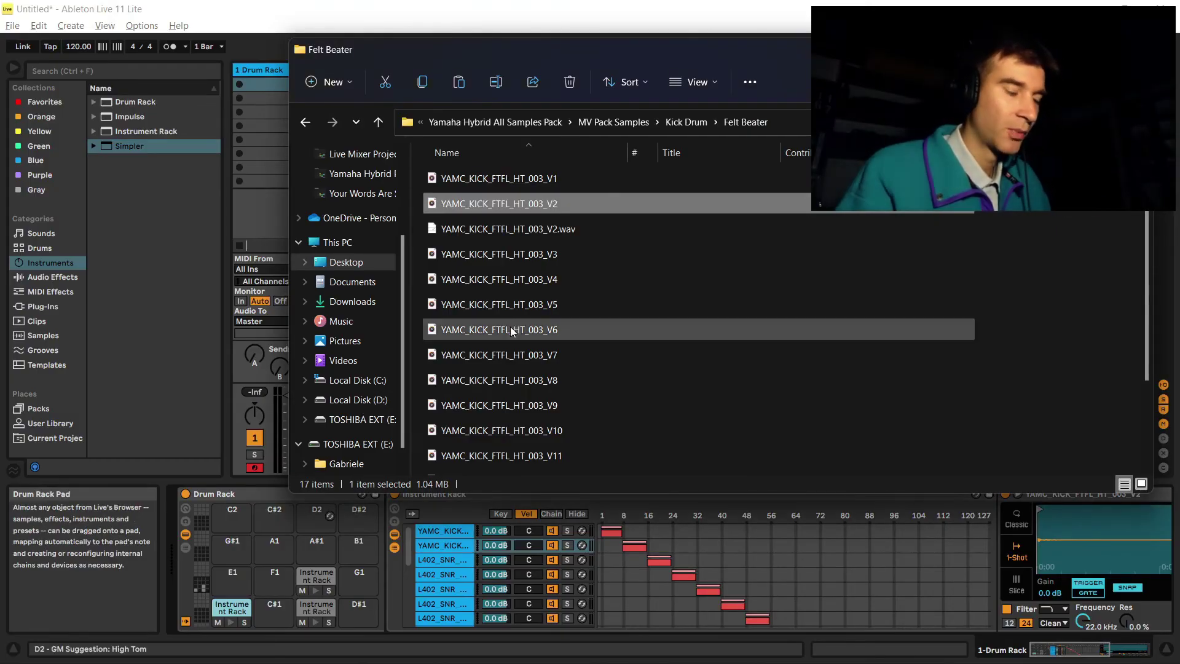
{"action": "key", "text": "BackSpace"}
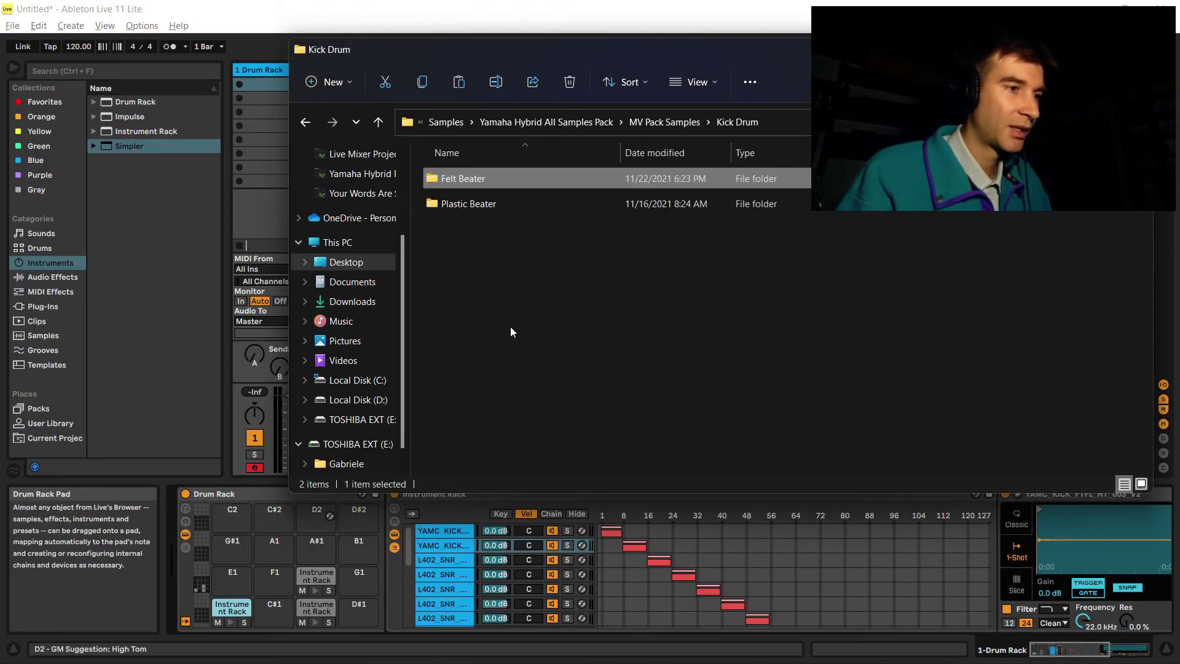
{"action": "key", "text": "BackSpace"}
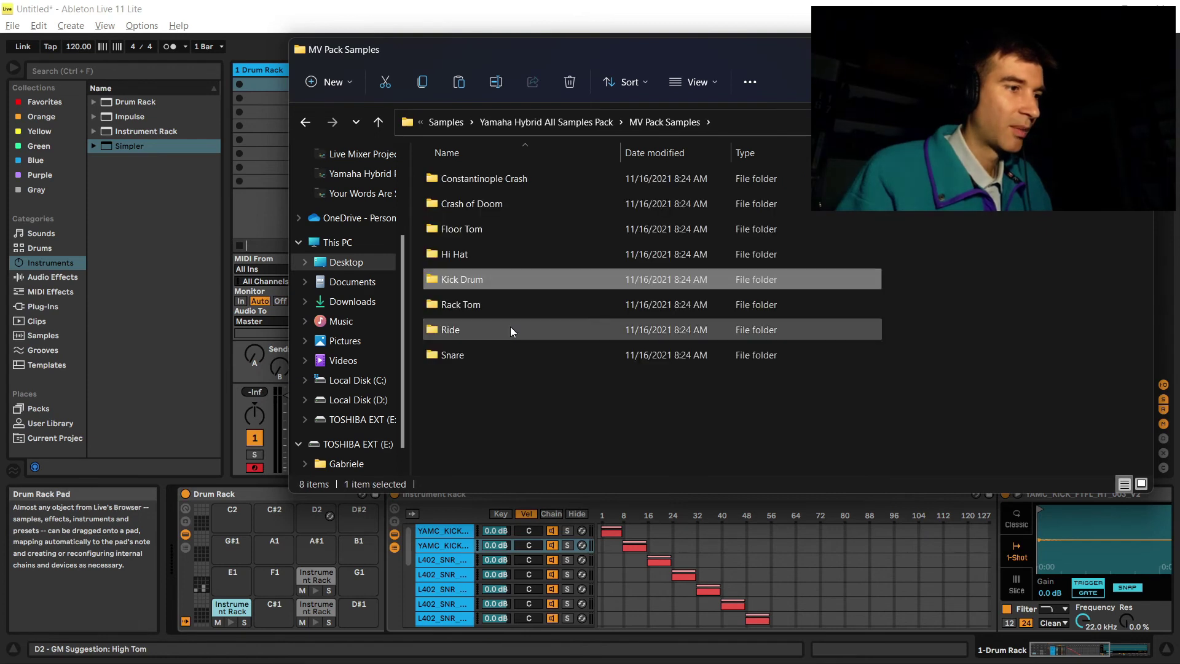
{"action": "key", "text": "BackSpace"}
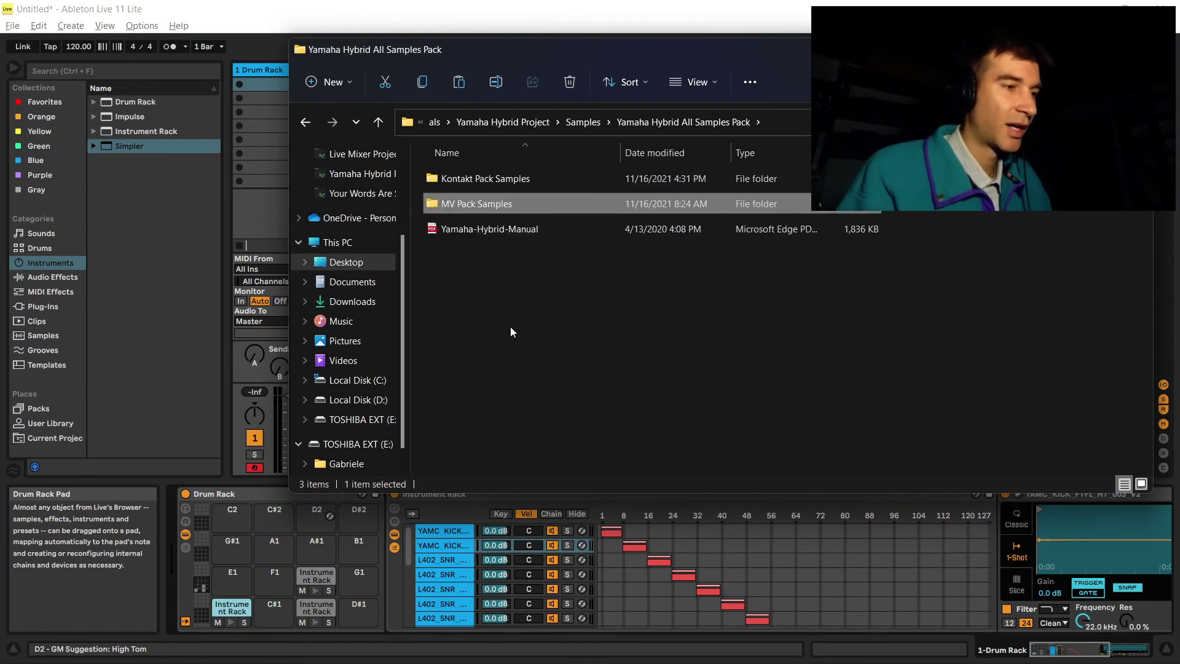
{"action": "key", "text": "Up"}
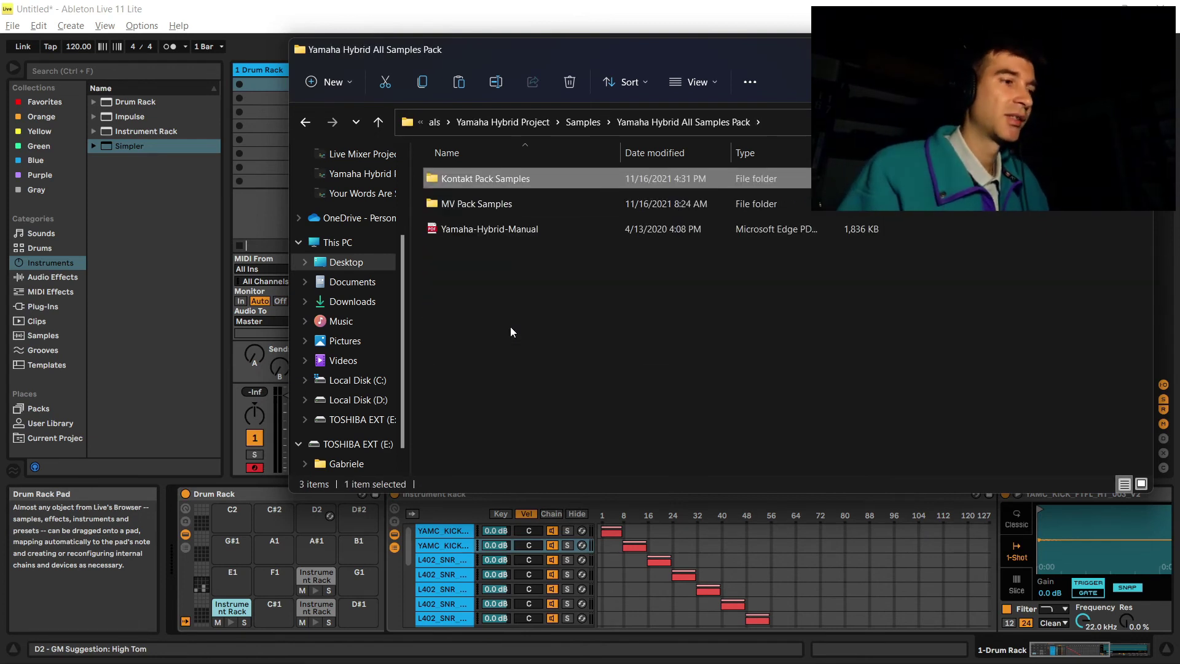
{"action": "double_click", "coordinate": [504, 184]}
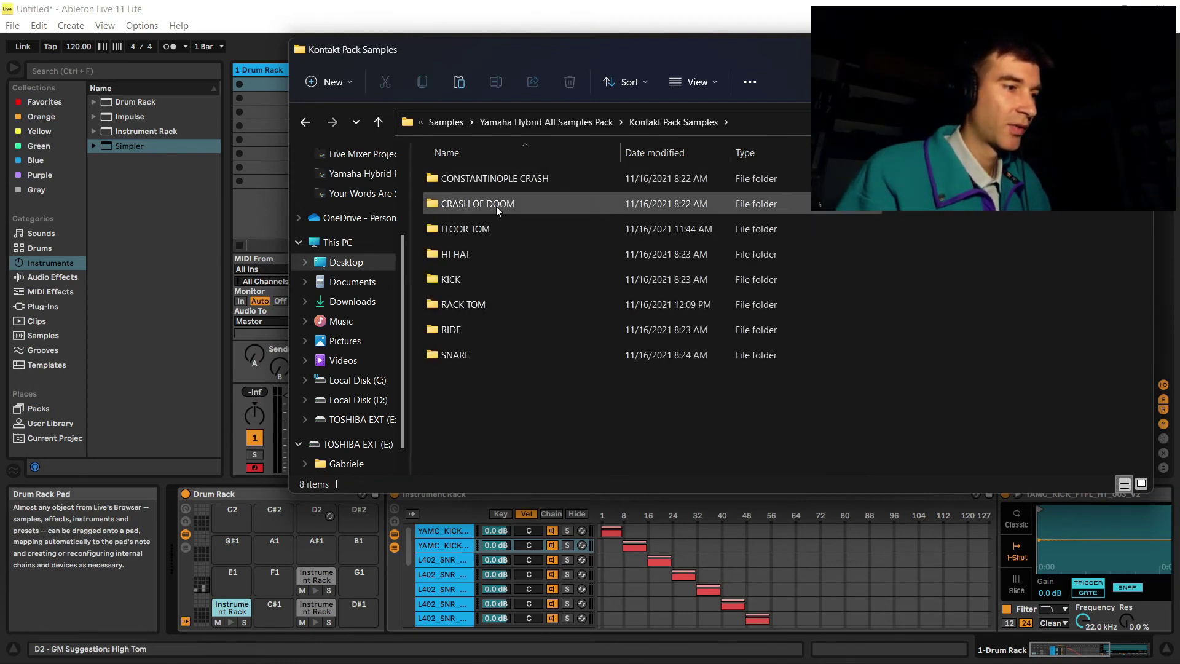
{"action": "left_click", "coordinate": [456, 274]}
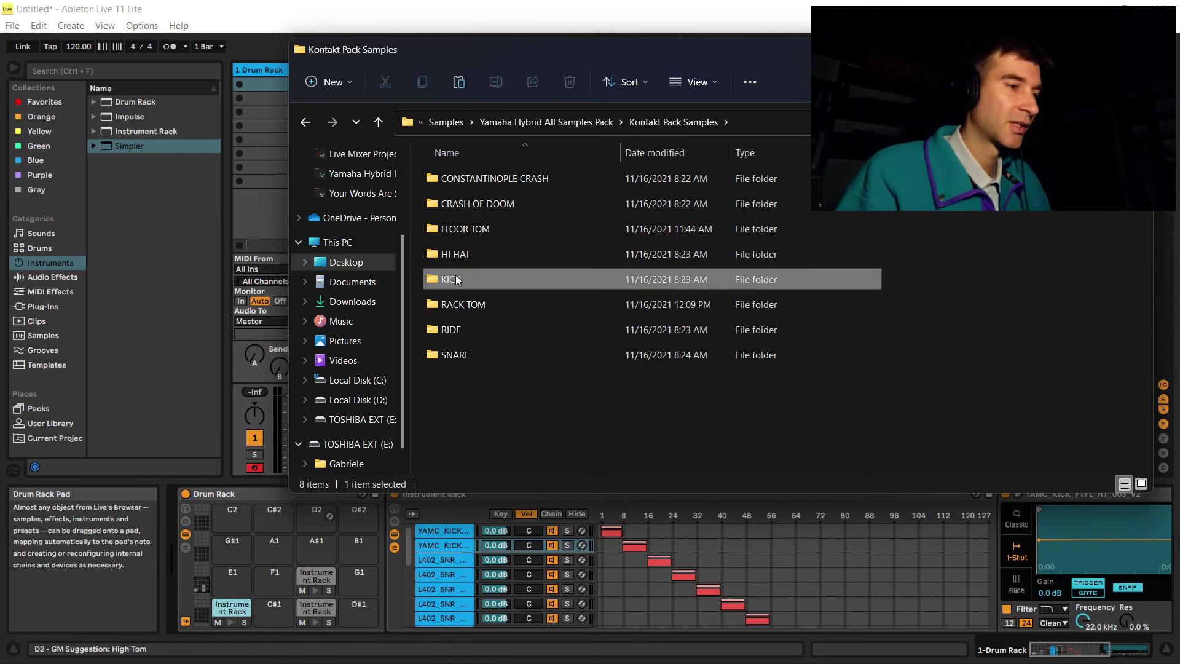
{"action": "double_click", "coordinate": [455, 277]}
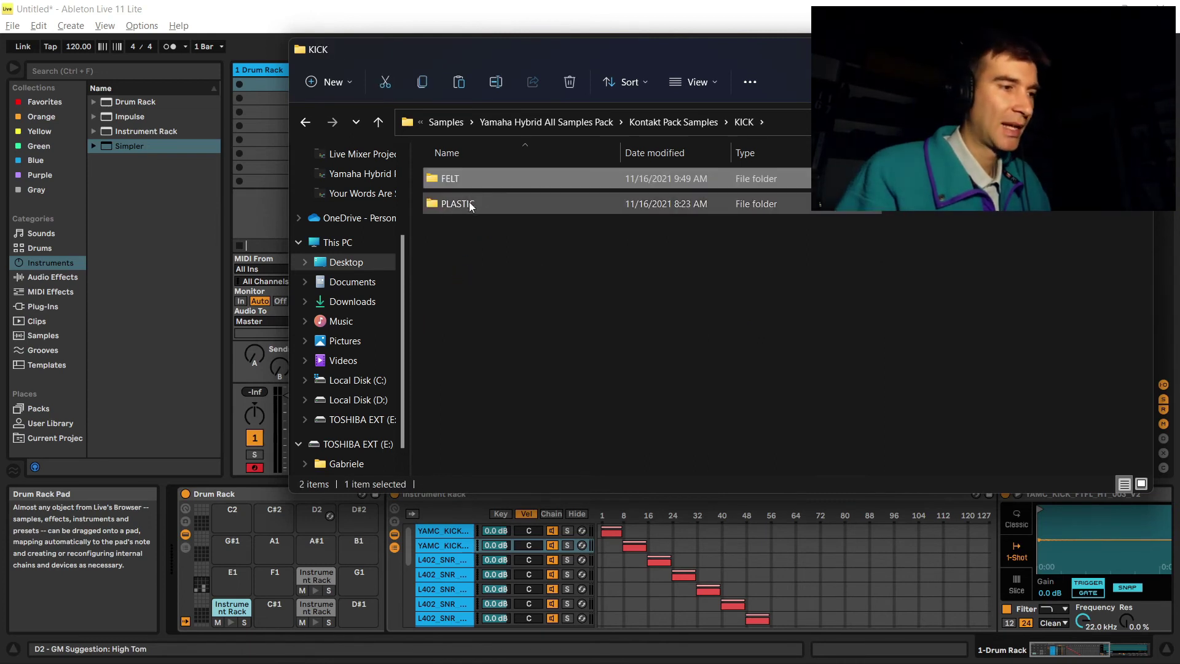
Step: Open the PLASTIC folder to list its 144 YAMC_KICK_PLCL kick samples
{"action": "double_click", "coordinate": [469, 204]}
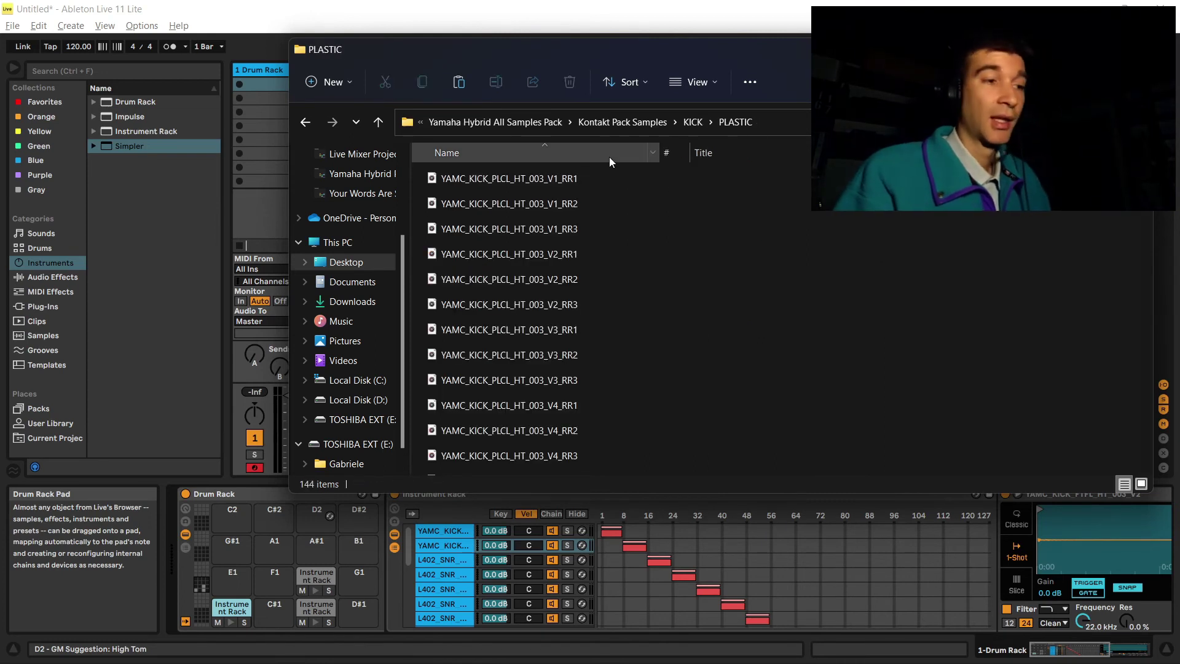